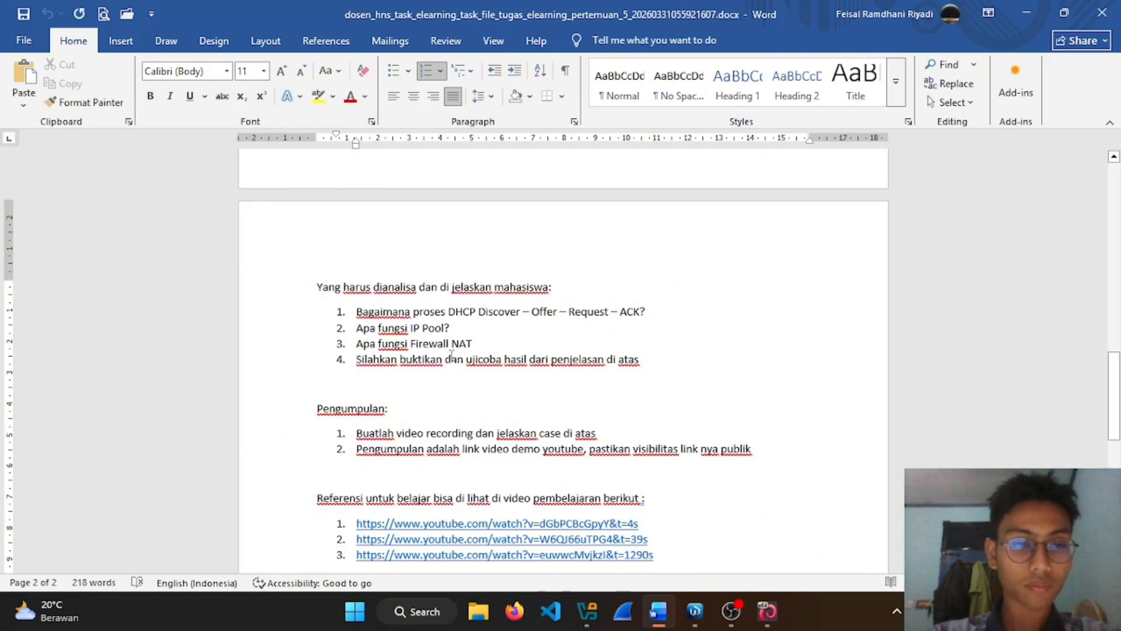
# Review the assignment questions on the IP Pool function, the Firewall NAT function and the required proof and testing.
pyautogui.moveTo(358, 330); pyautogui.dragTo(429, 337)
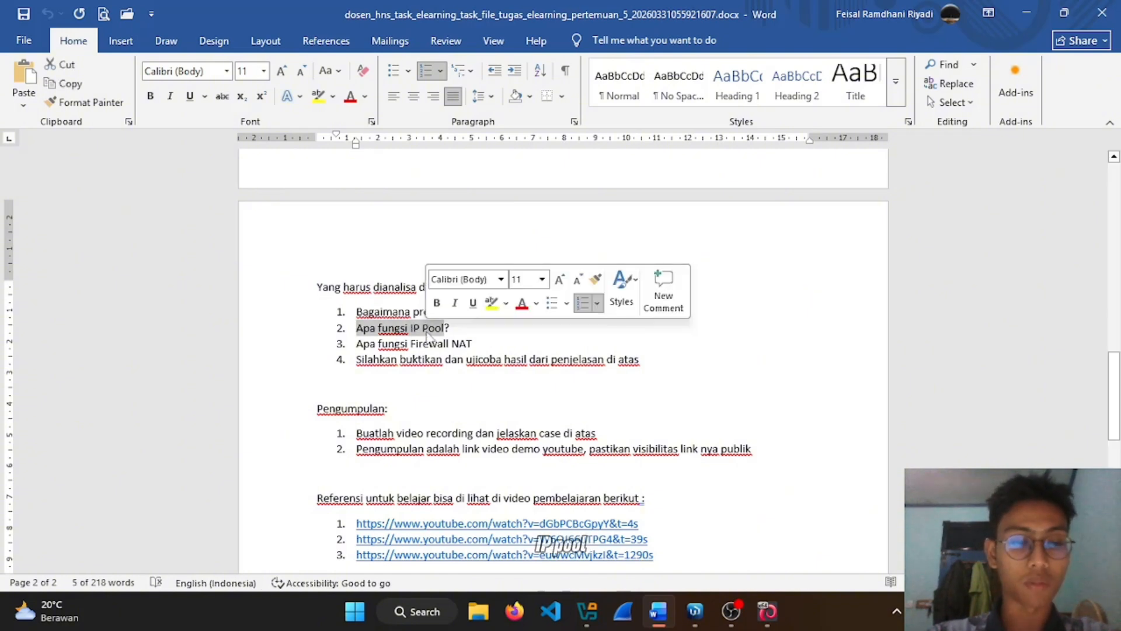
pyautogui.click(463, 331)
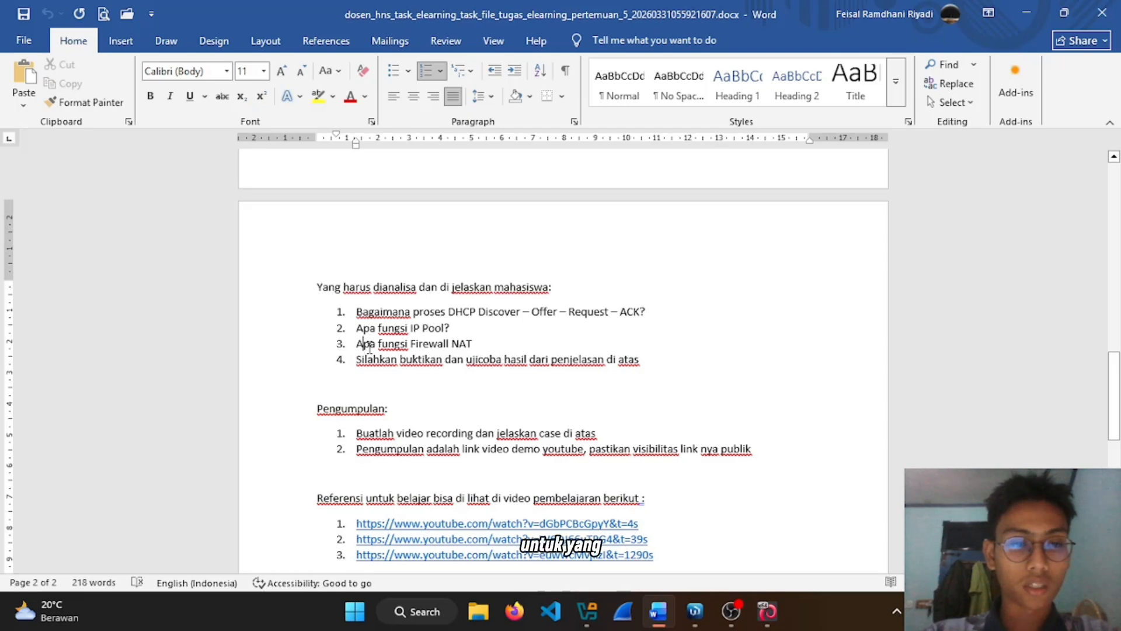
pyautogui.doubleClick(461, 345)
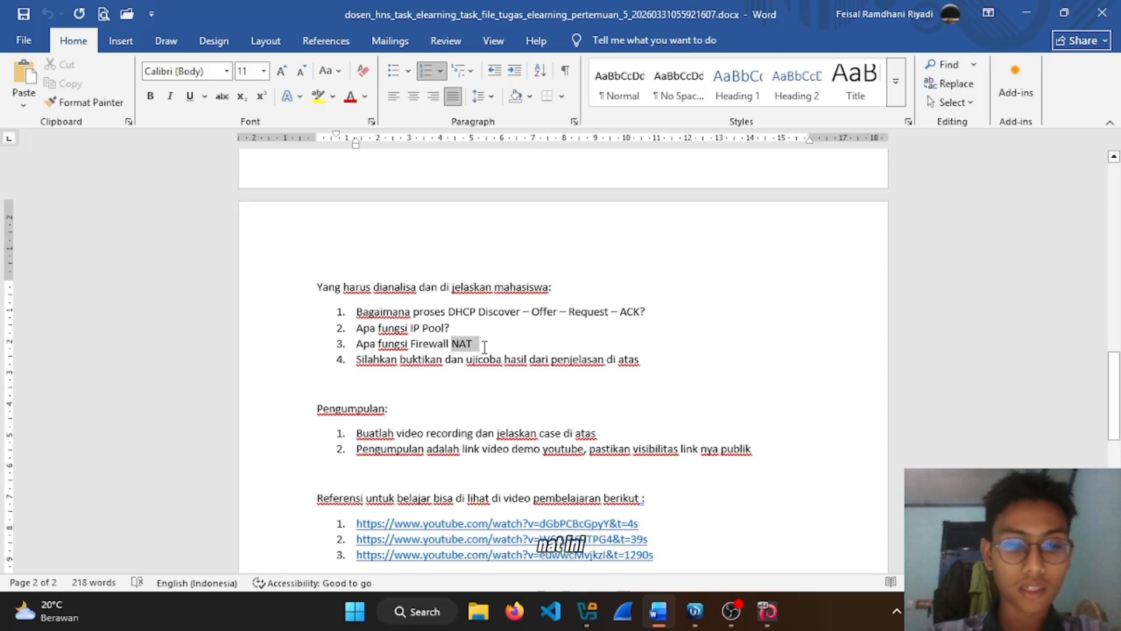
pyautogui.click(387, 357)
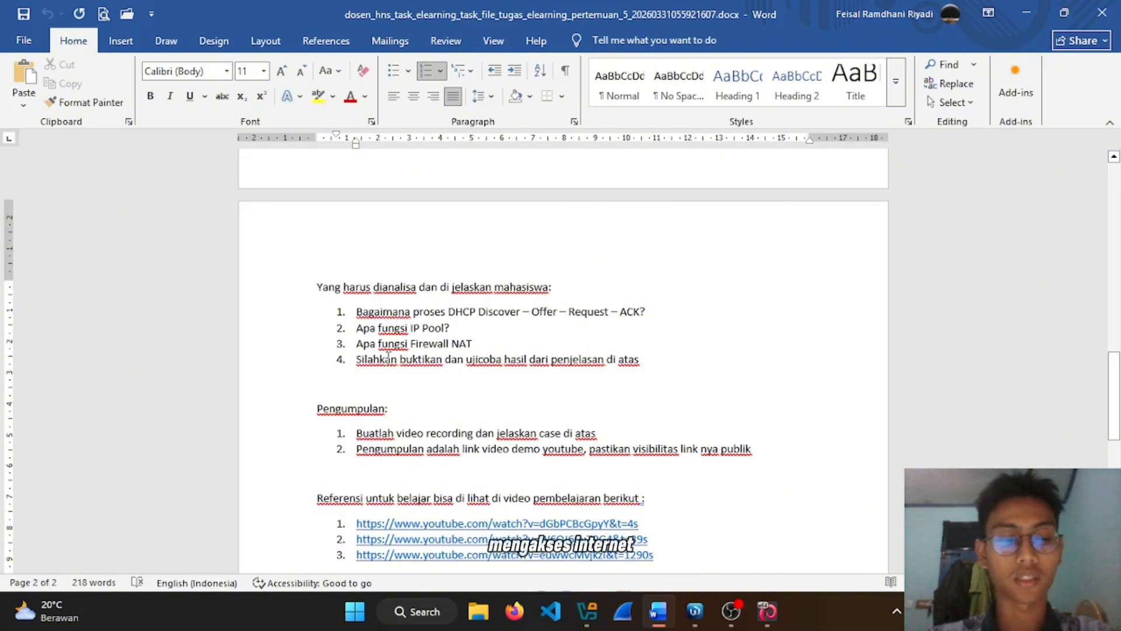
pyautogui.moveTo(388, 357); pyautogui.dragTo(445, 371)
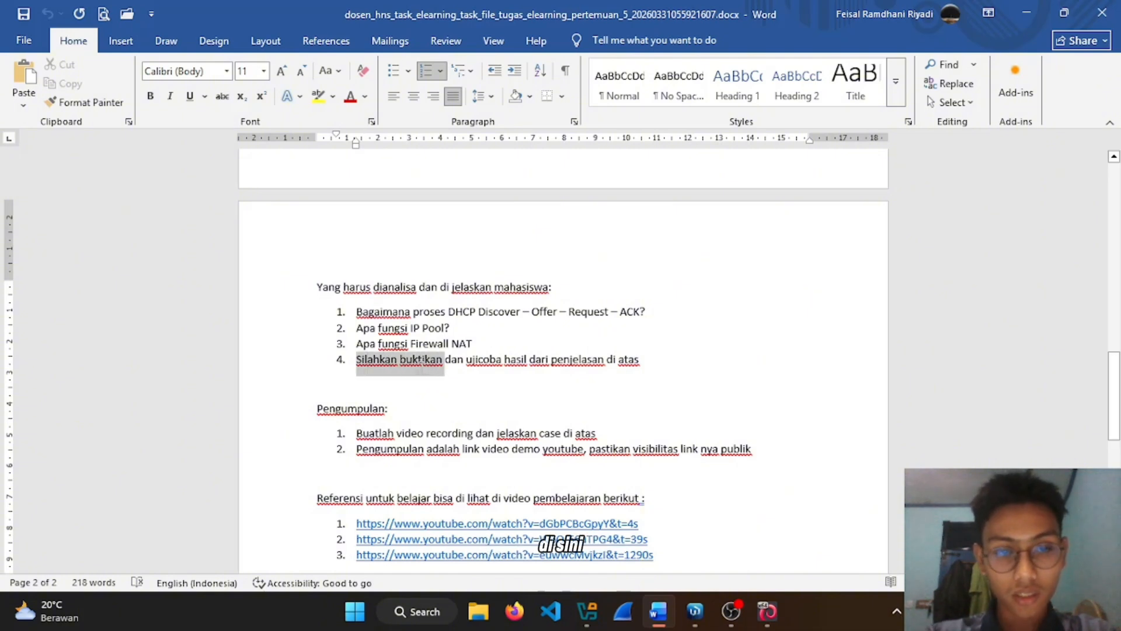
pyautogui.click(461, 372)
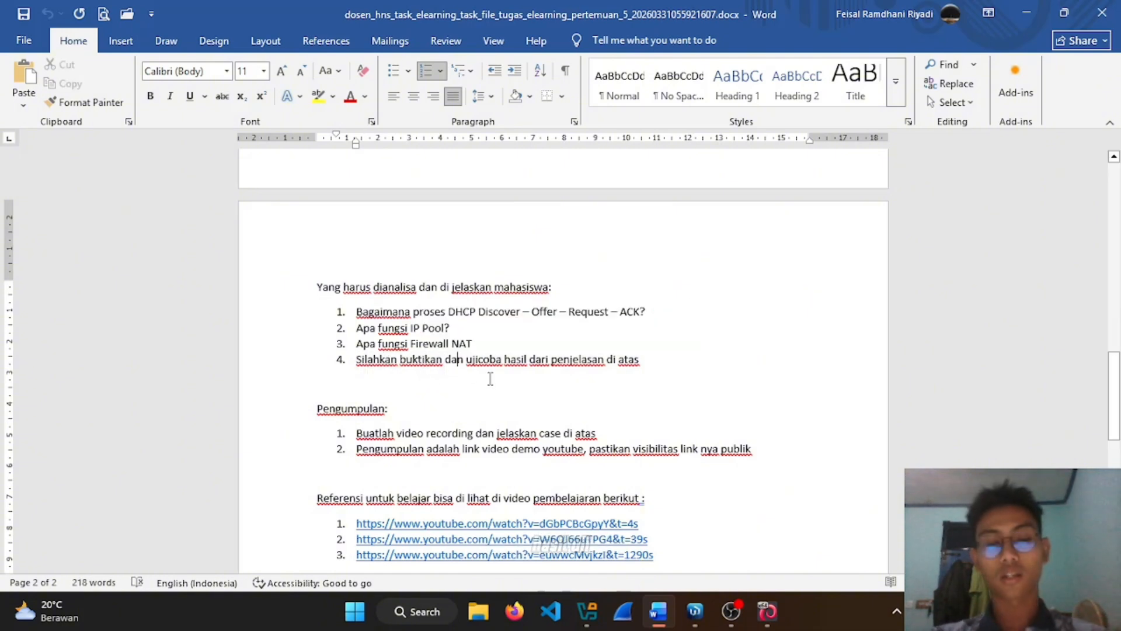
# Switch to VirtualBox and review the network settings of MikroTik's Adapter 1 and Adapter 2 and KALI2025's Adapter 1.
pyautogui.click(586, 608)
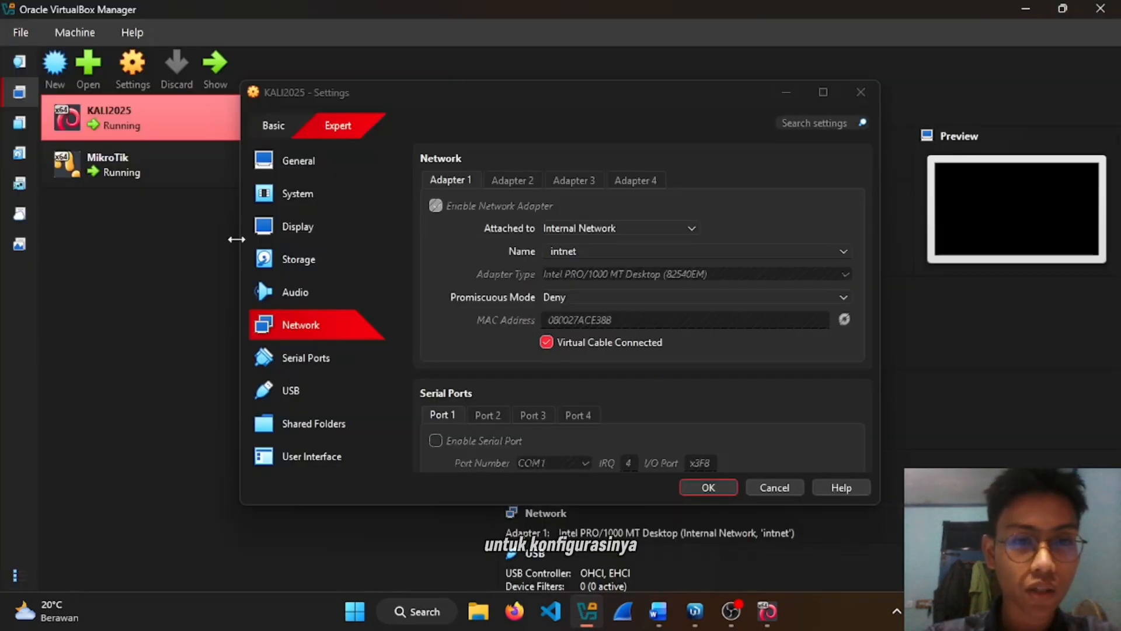
pyautogui.click(111, 164)
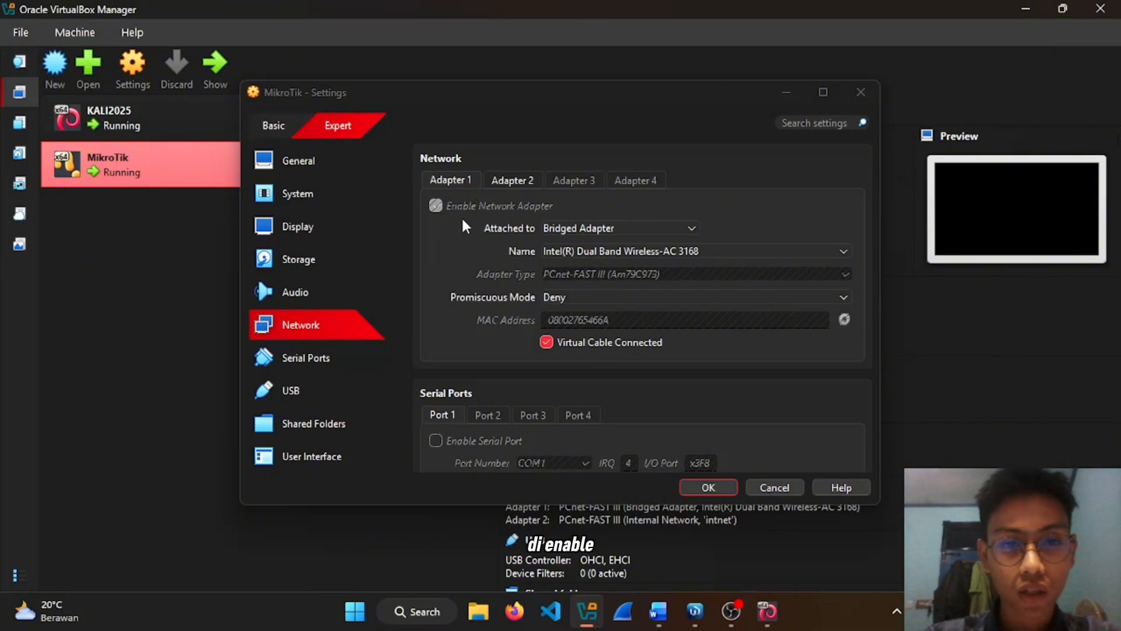
pyautogui.click(566, 230)
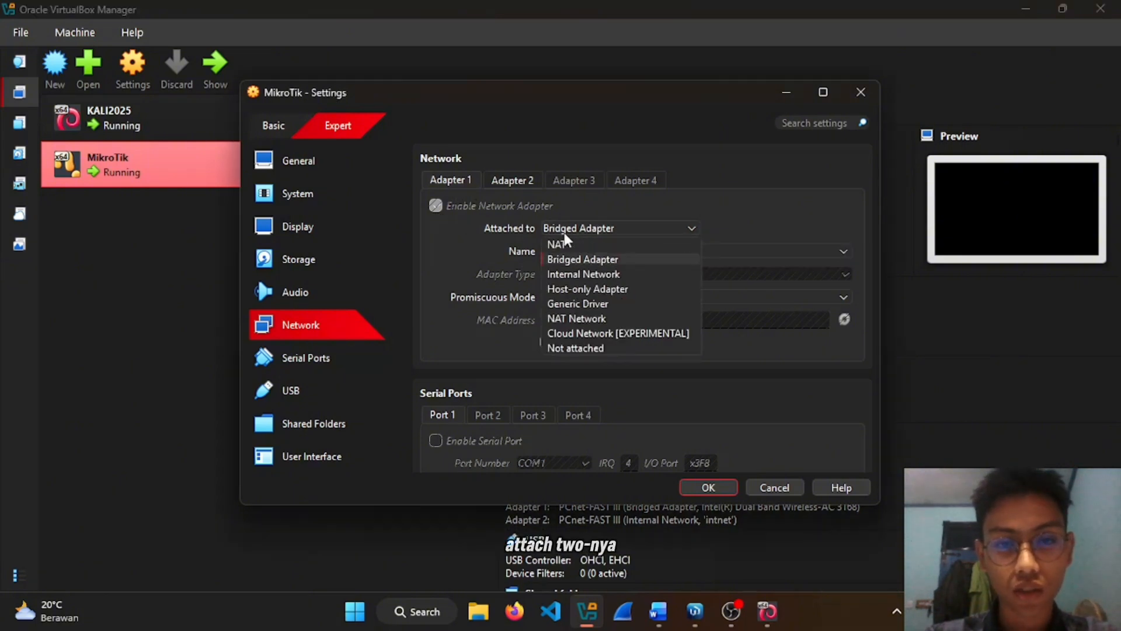
pyautogui.click(583, 260)
pyautogui.click(512, 180)
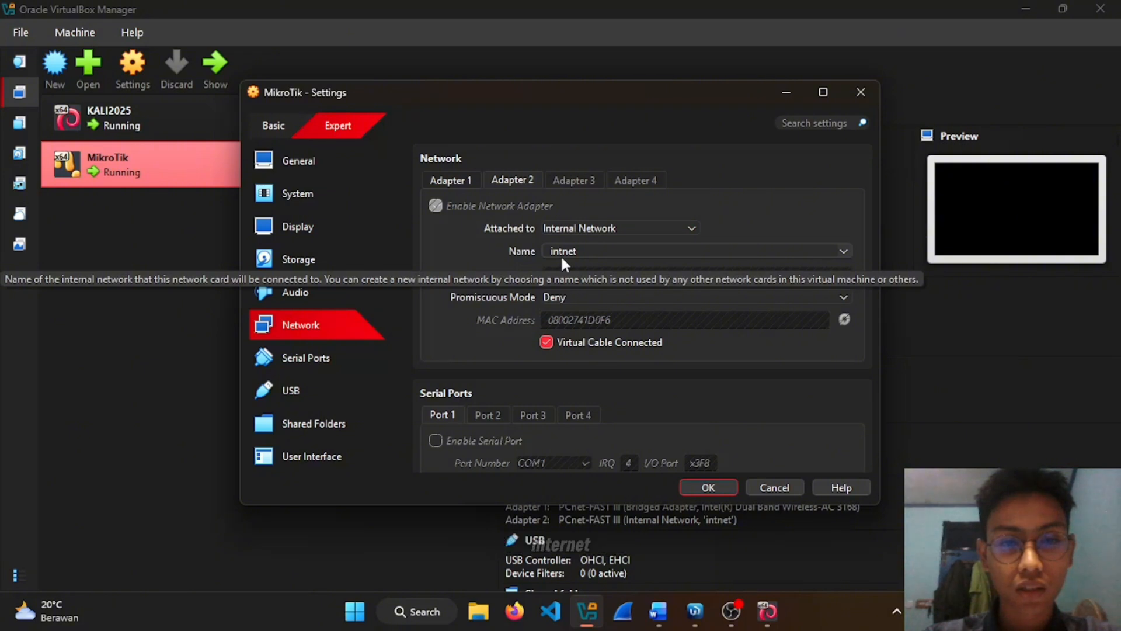
pyautogui.click(175, 132)
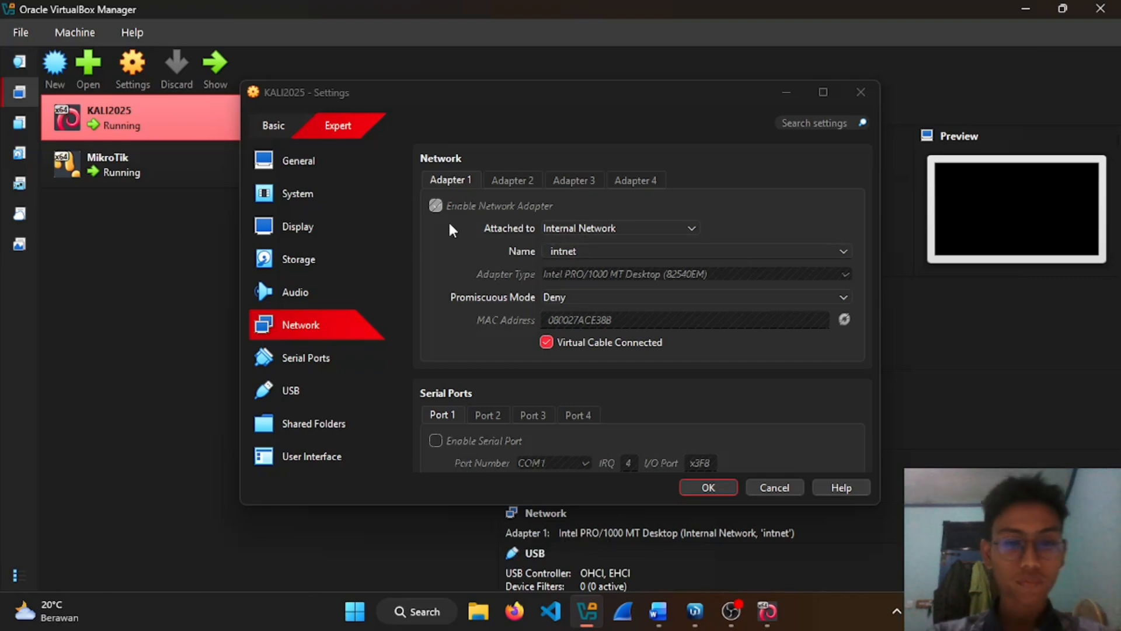
# Check the running MikroTik virtual machine window.
pyautogui.click(695, 611)
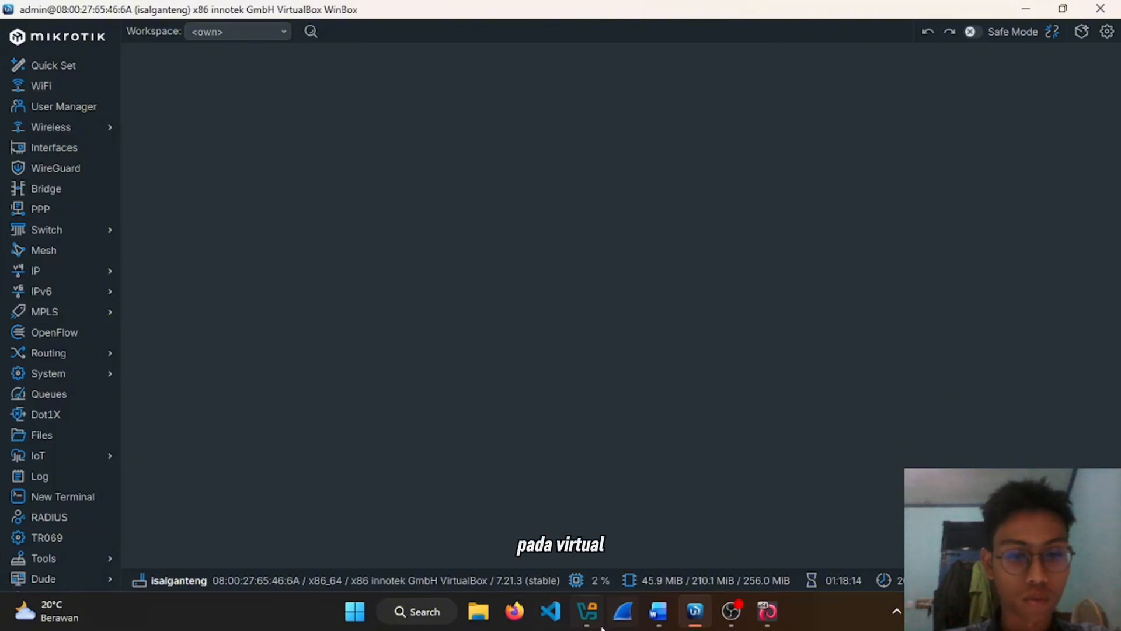
pyautogui.click(587, 611)
pyautogui.moveTo(767, 611)
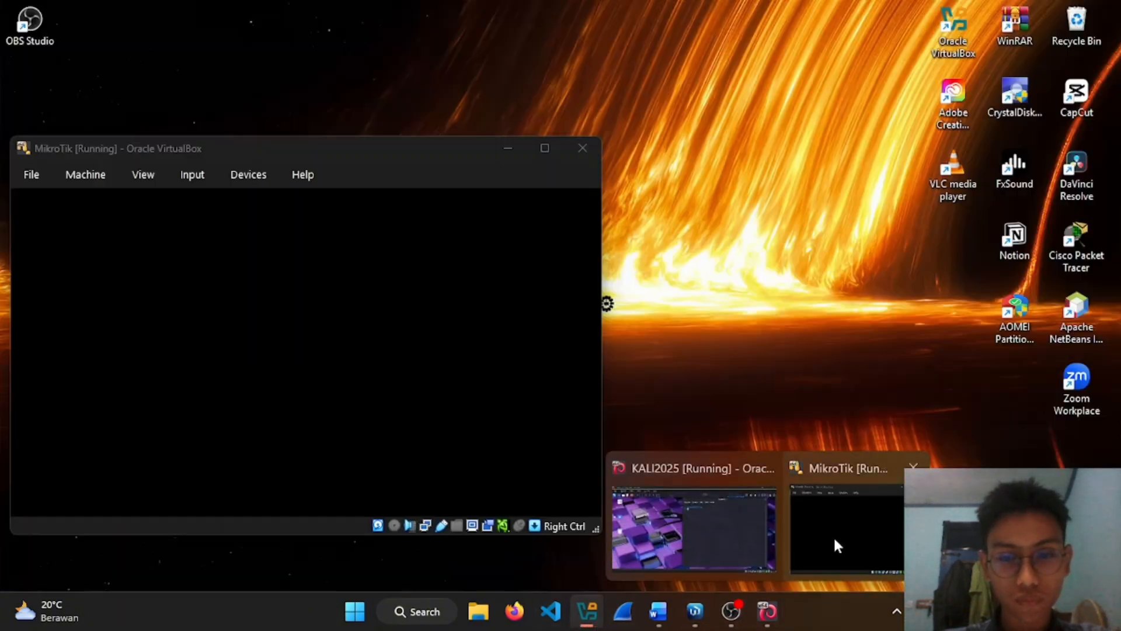
# Switch to WinBox, add a DHCP client on interface ether1, and check its entry in the client list.
pyautogui.click(695, 611)
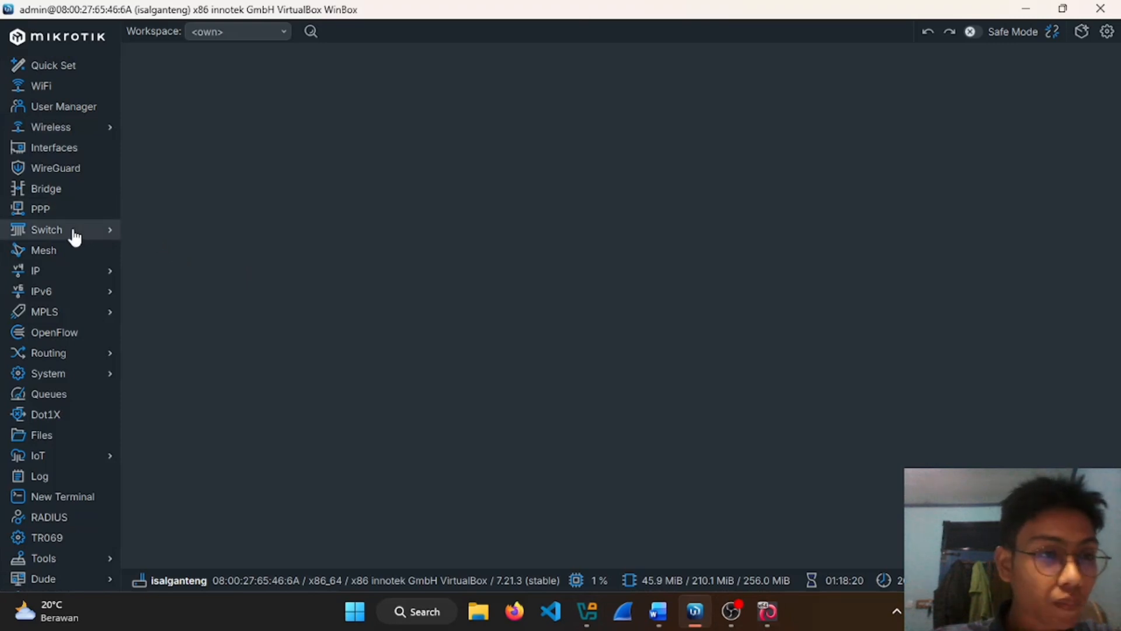
pyautogui.click(69, 269)
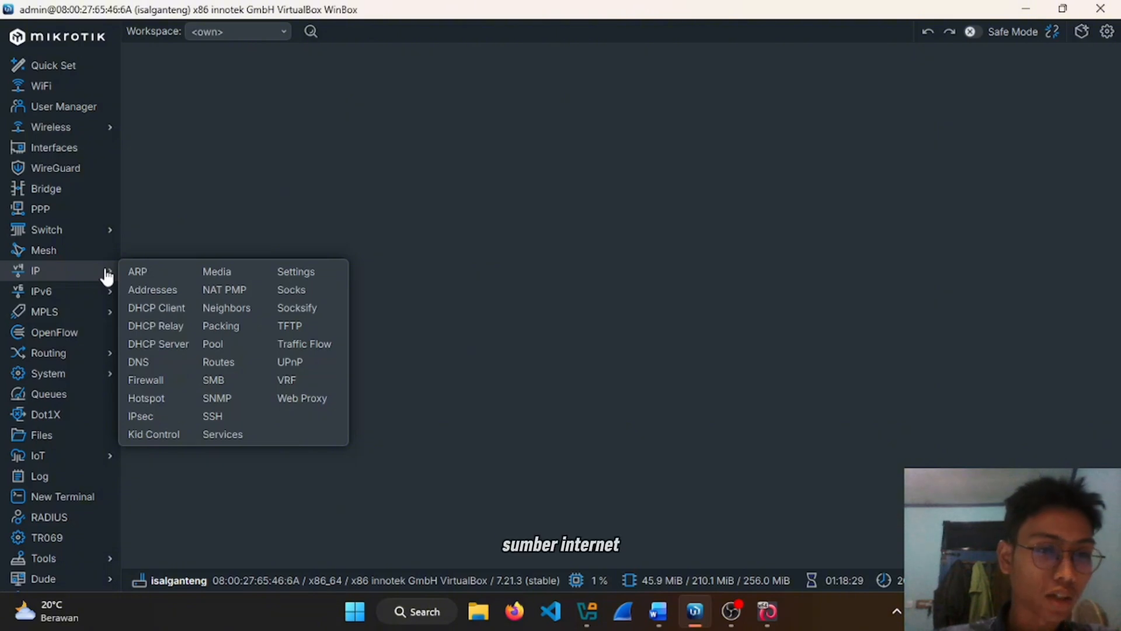
pyautogui.click(161, 310)
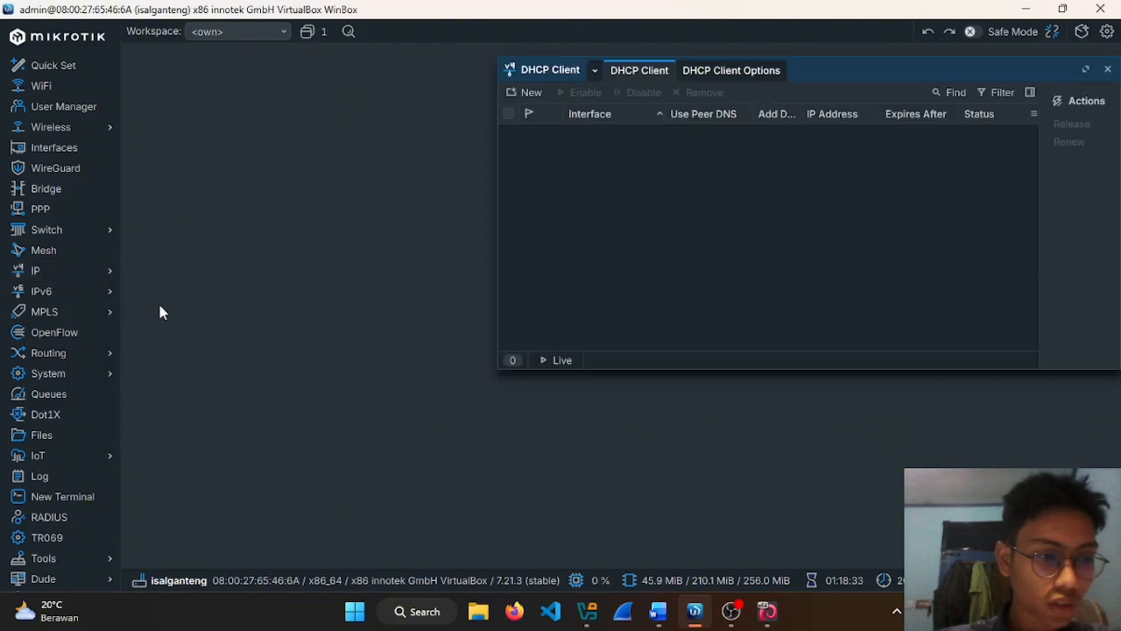
pyautogui.click(529, 95)
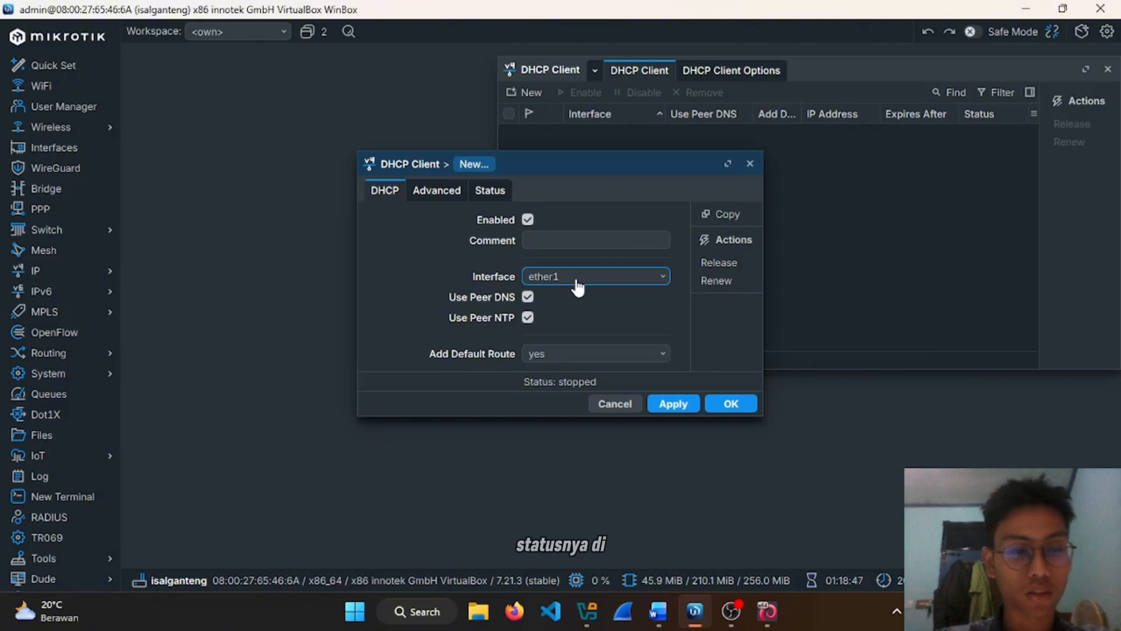
pyautogui.click(672, 406)
pyautogui.click(715, 406)
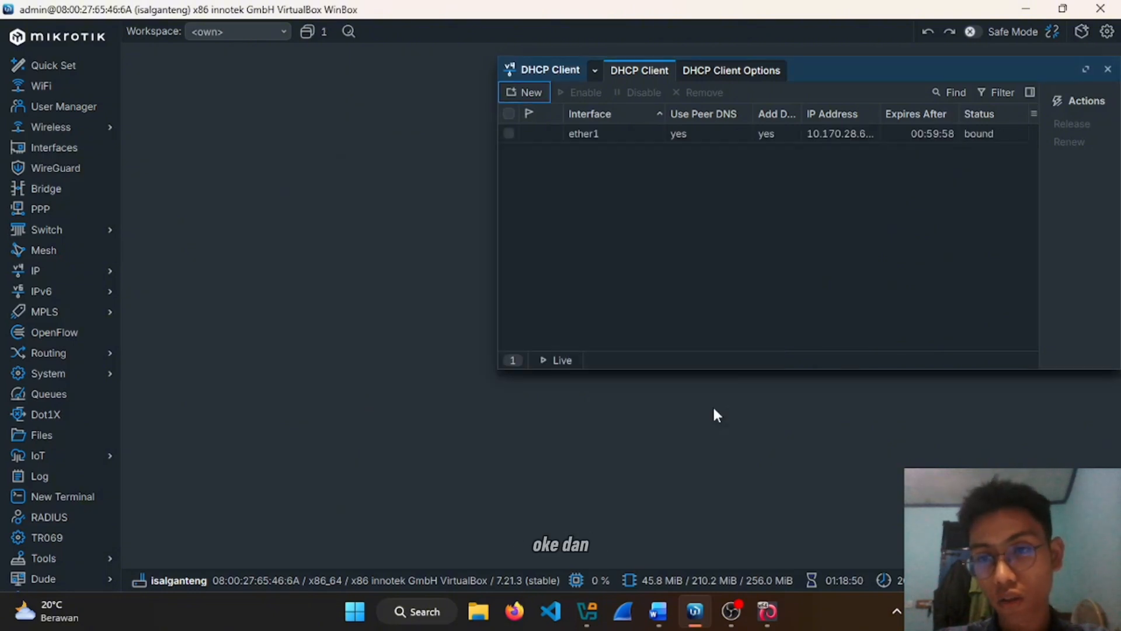
pyautogui.click(987, 138)
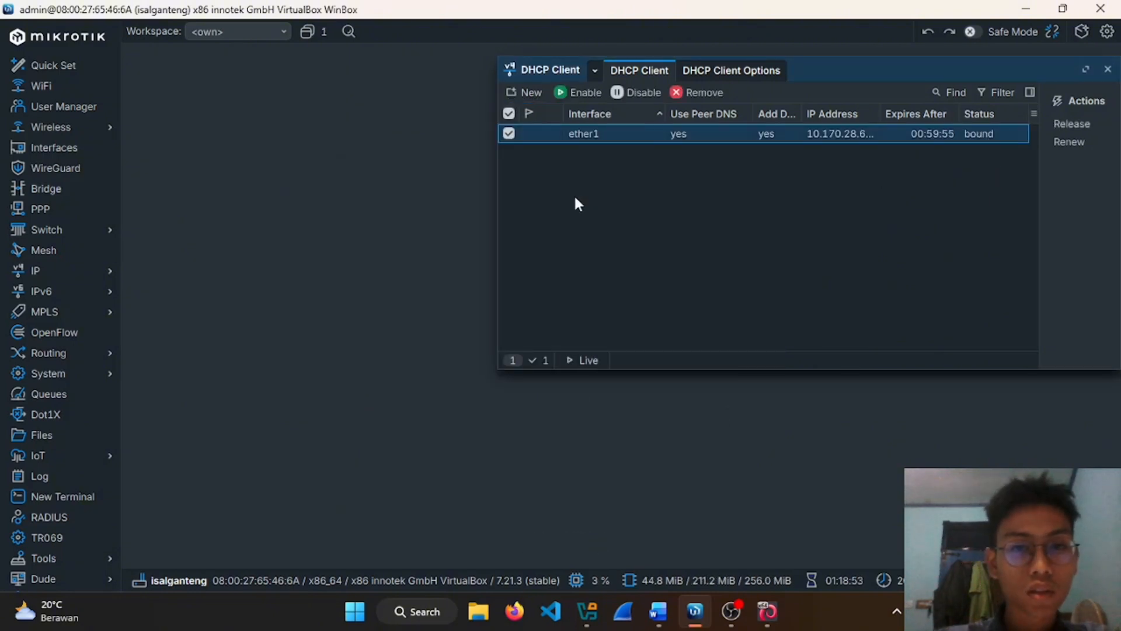
# Create a new IP address entry with the address 192.168.17.50/24 and look through its available interfaces.
pyautogui.click(92, 273)
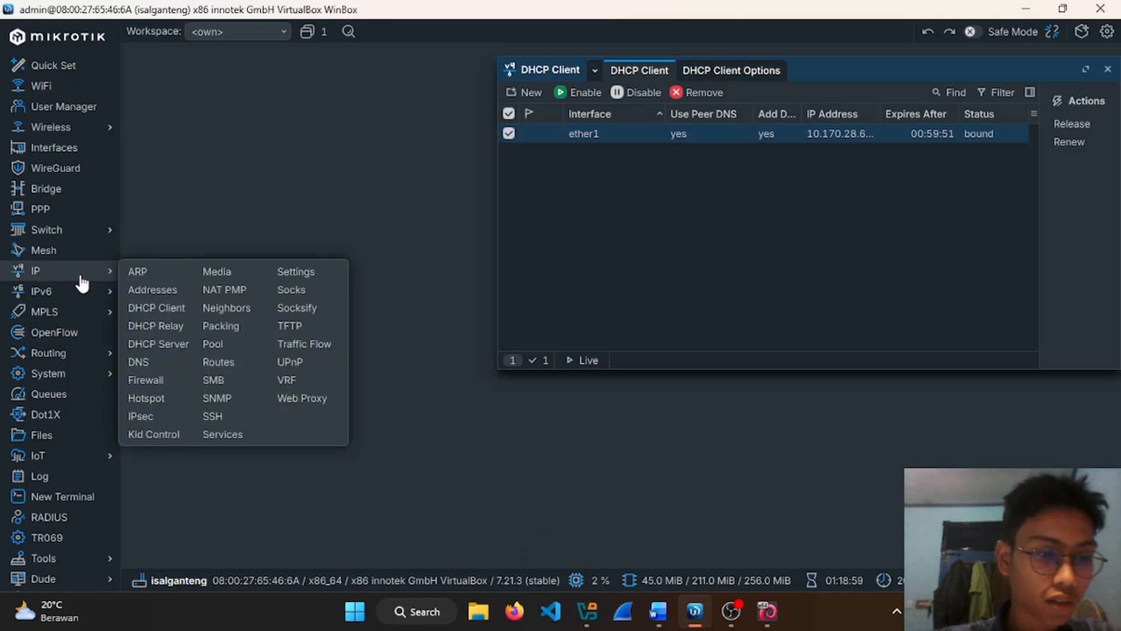
pyautogui.click(147, 291)
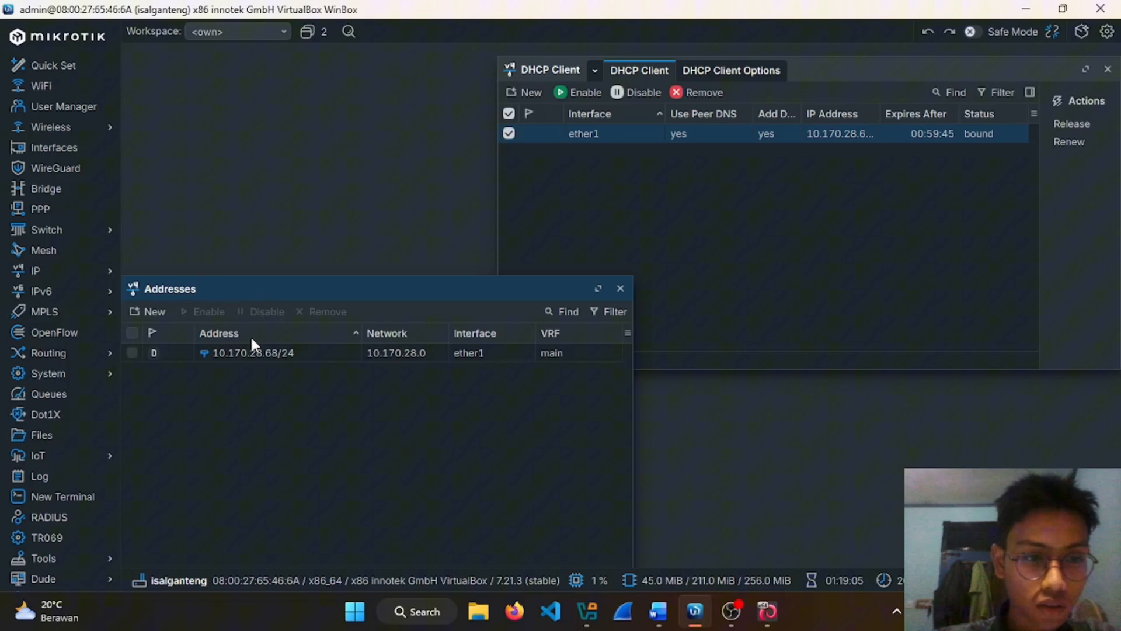
pyautogui.click(153, 313)
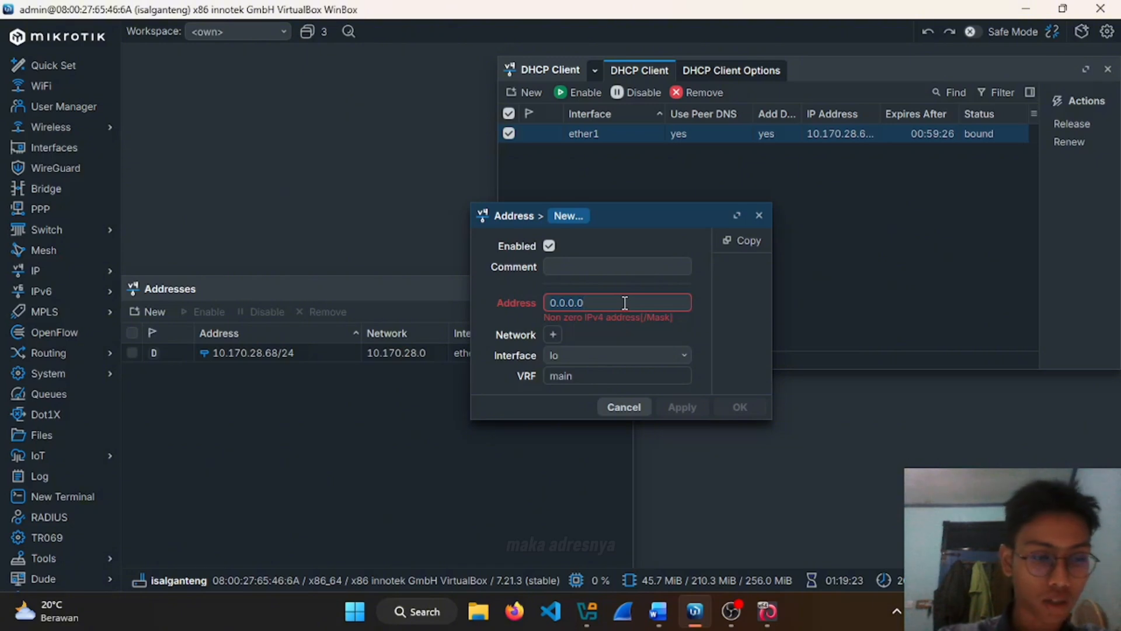
pyautogui.write('192')
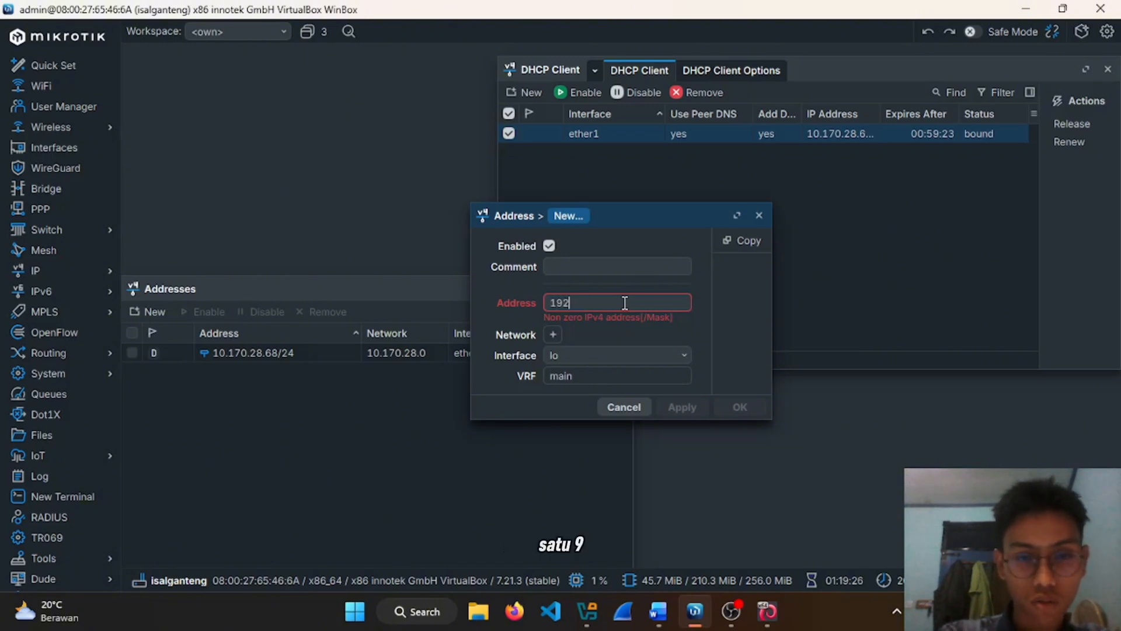
pyautogui.write('.168')
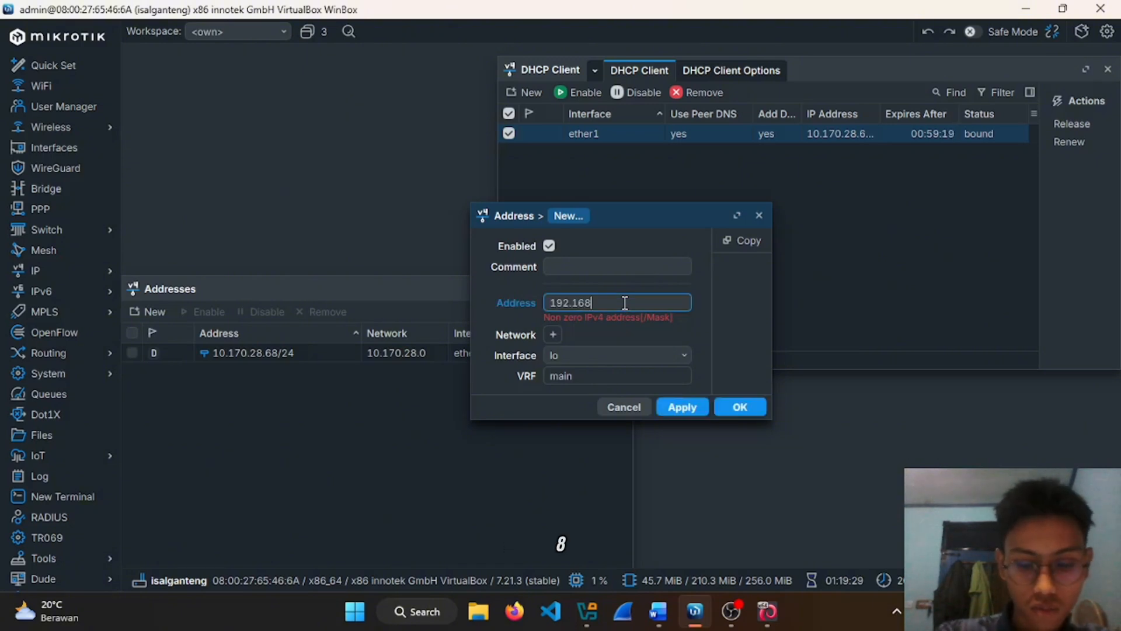
pyautogui.write('.17')
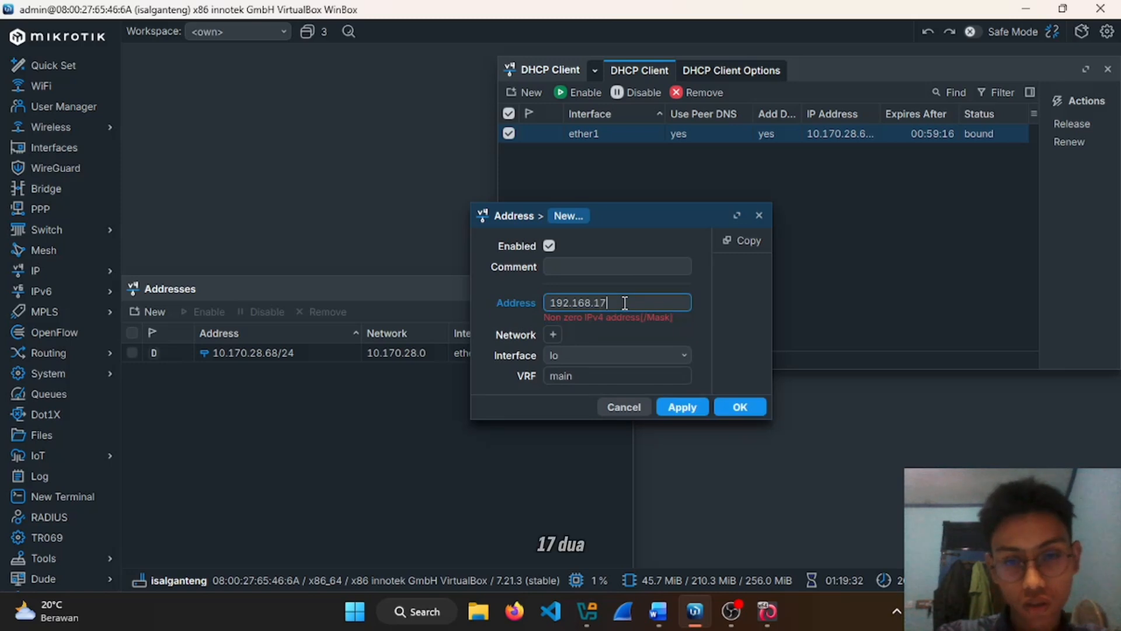
pyautogui.write('.50/24')
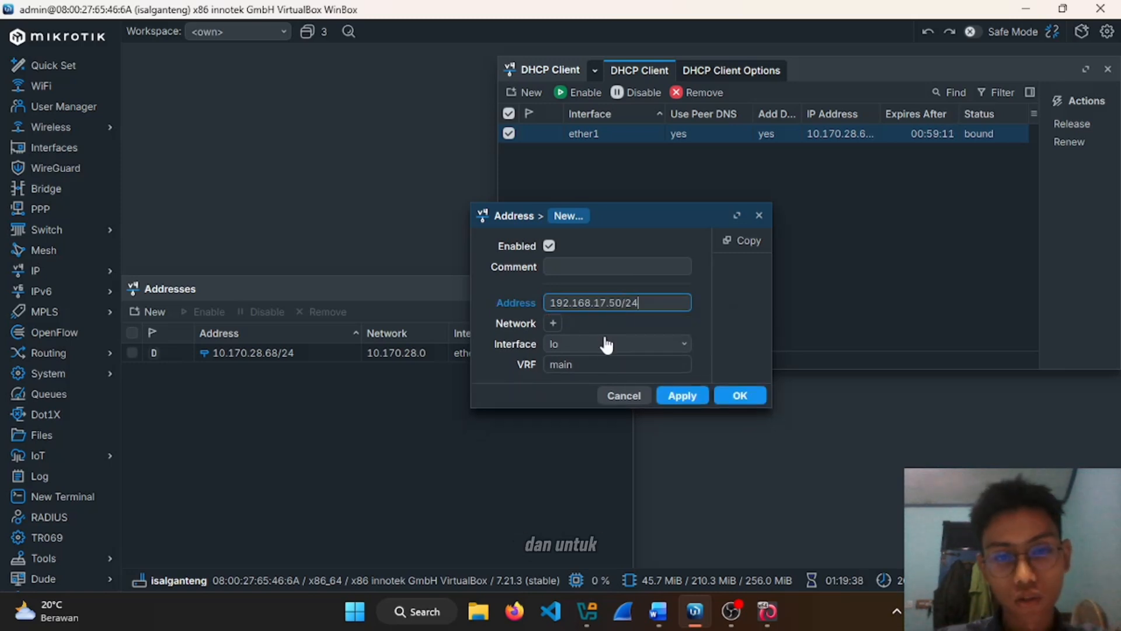
pyautogui.click(601, 345)
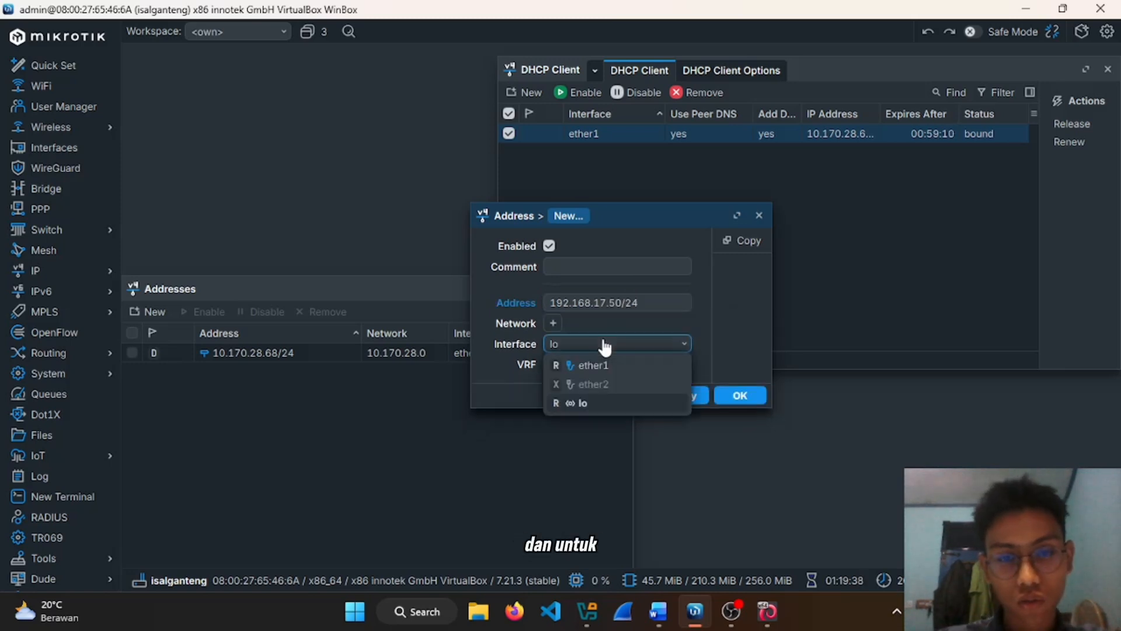
# Enable the ether2 interface in the router's interface list.
pyautogui.click(73, 149)
pyautogui.click(131, 140)
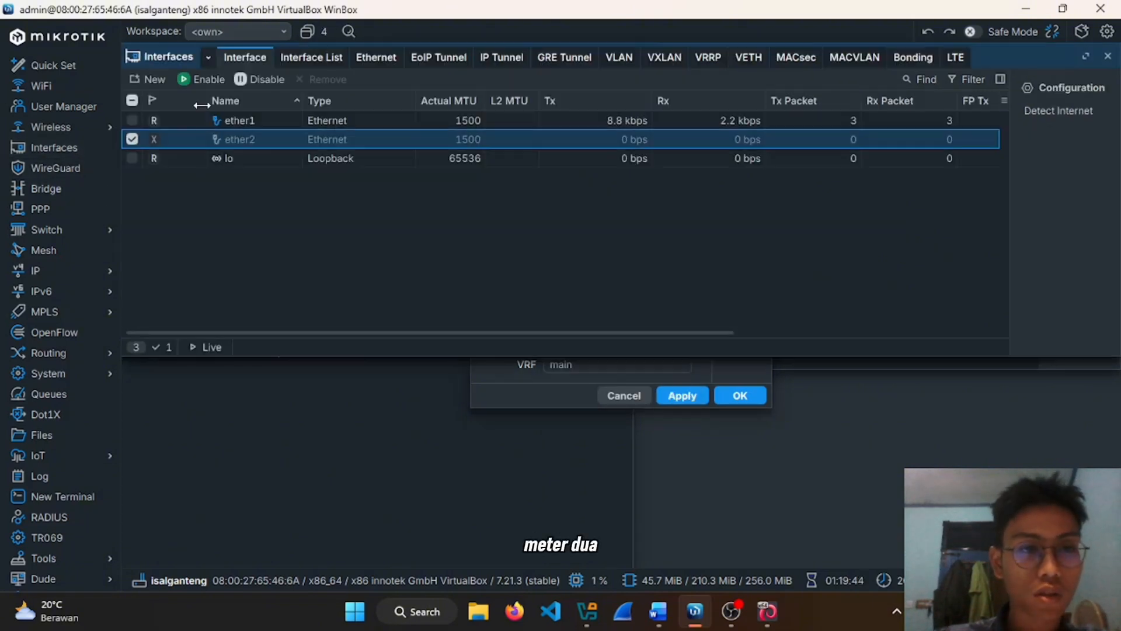
pyautogui.click(201, 79)
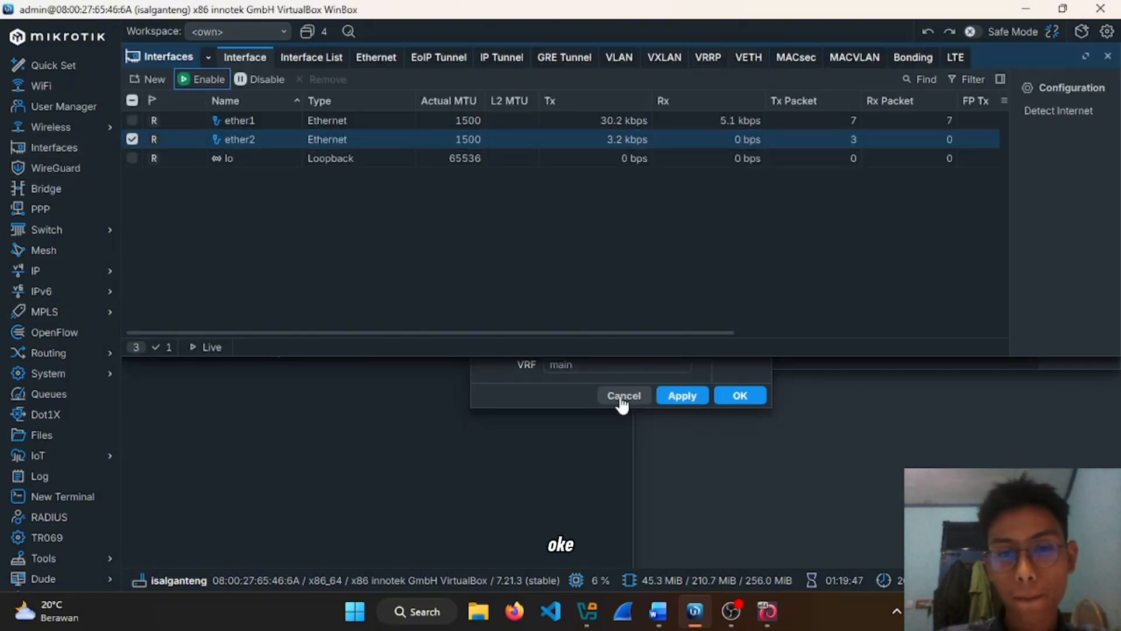
# Assign the new 192.168.17.50/24 address entry to interface ether2, save it, and select it in the address list.
pyautogui.click(499, 370)
pyautogui.click(581, 344)
pyautogui.click(591, 384)
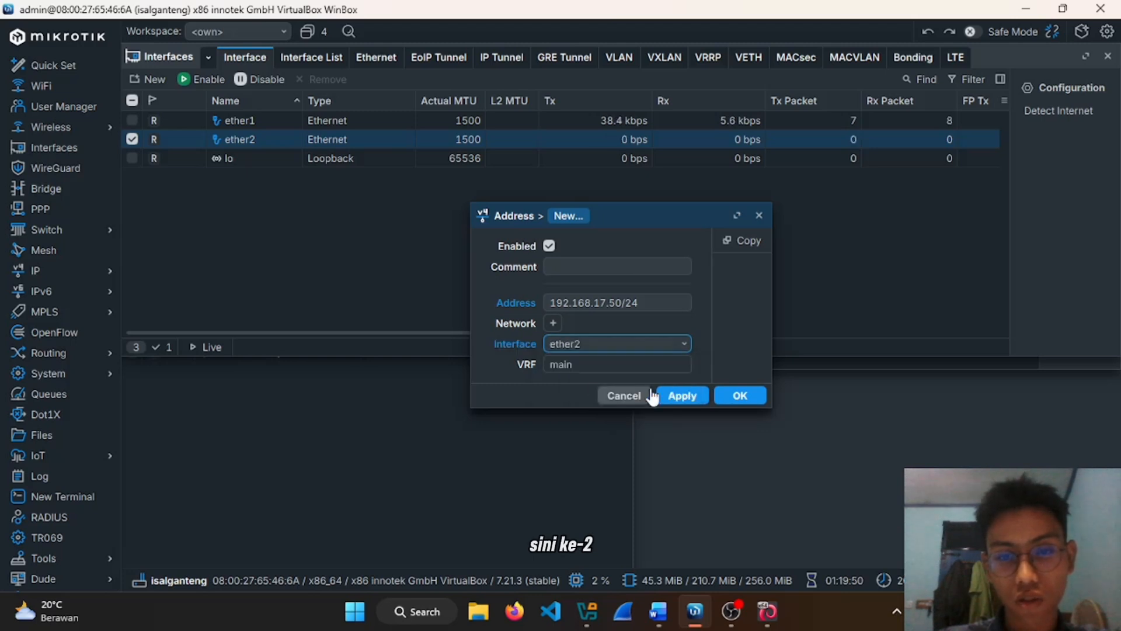
pyautogui.click(680, 395)
pyautogui.click(733, 396)
pyautogui.click(442, 460)
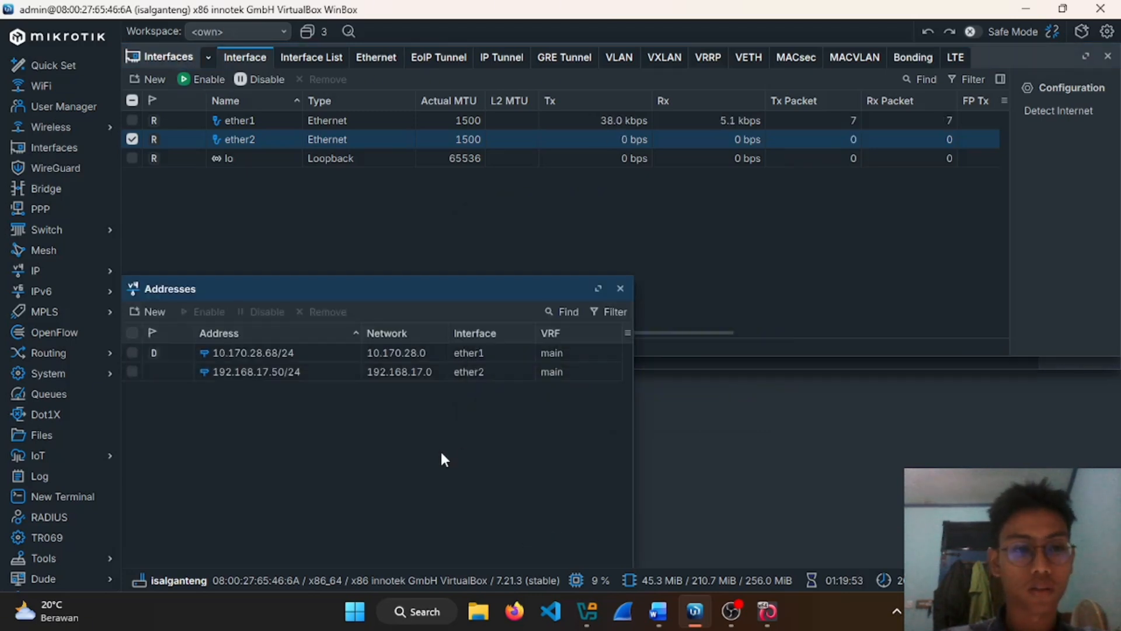
pyautogui.click(495, 374)
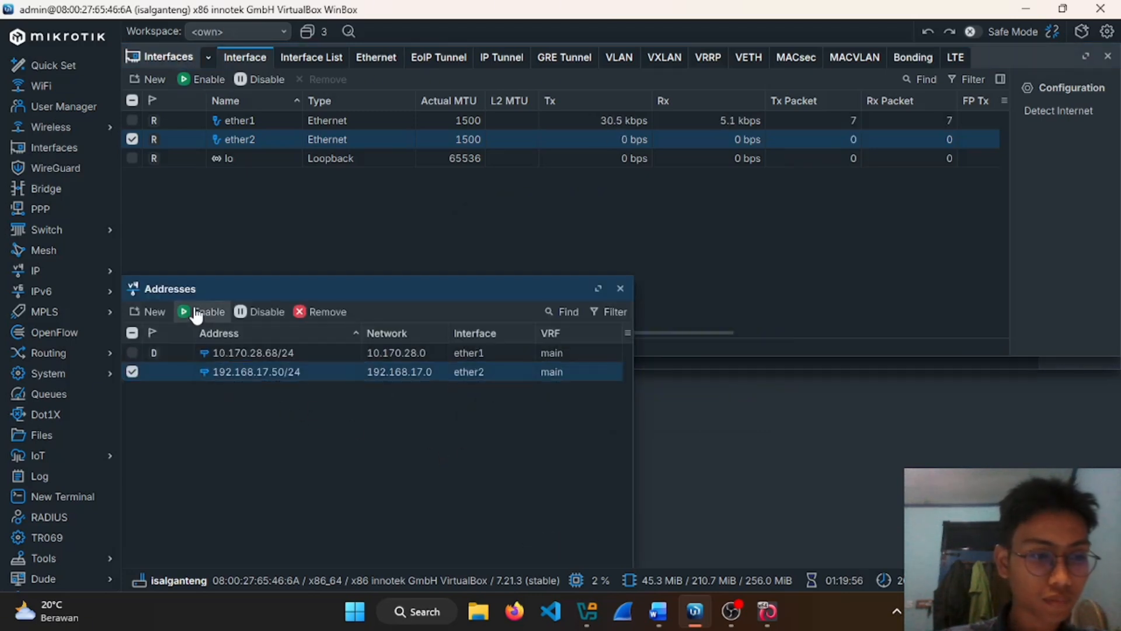
# Set up a DHCP server on interface ether2, accepting the suggested settings with gateway 192.168.17.50, and enable the new server entry.
pyautogui.click(88, 278)
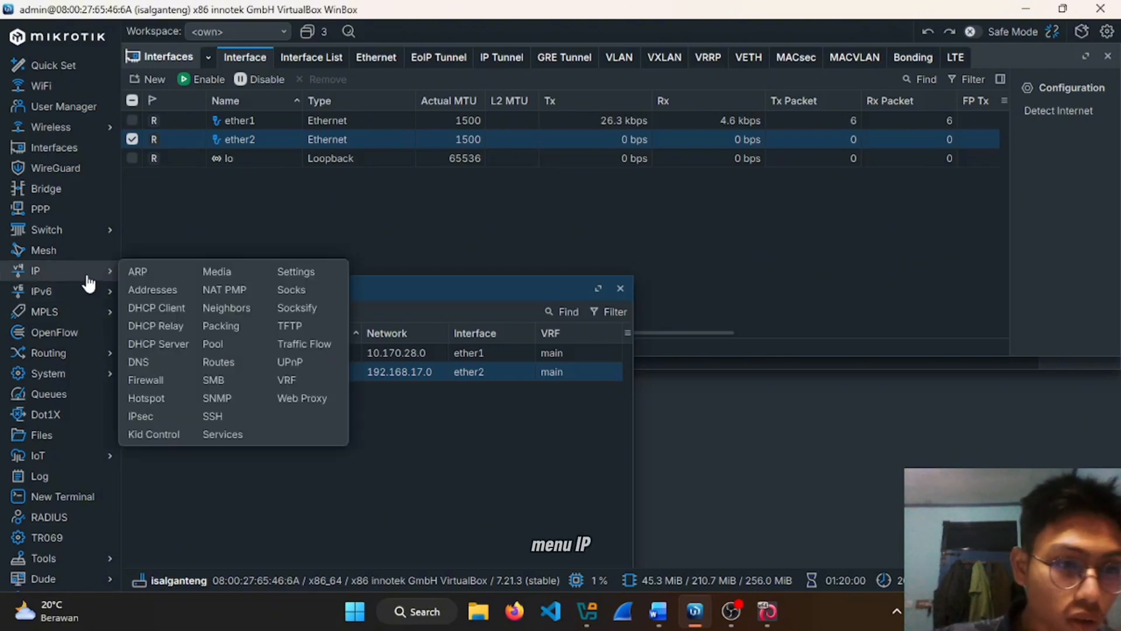
pyautogui.click(170, 348)
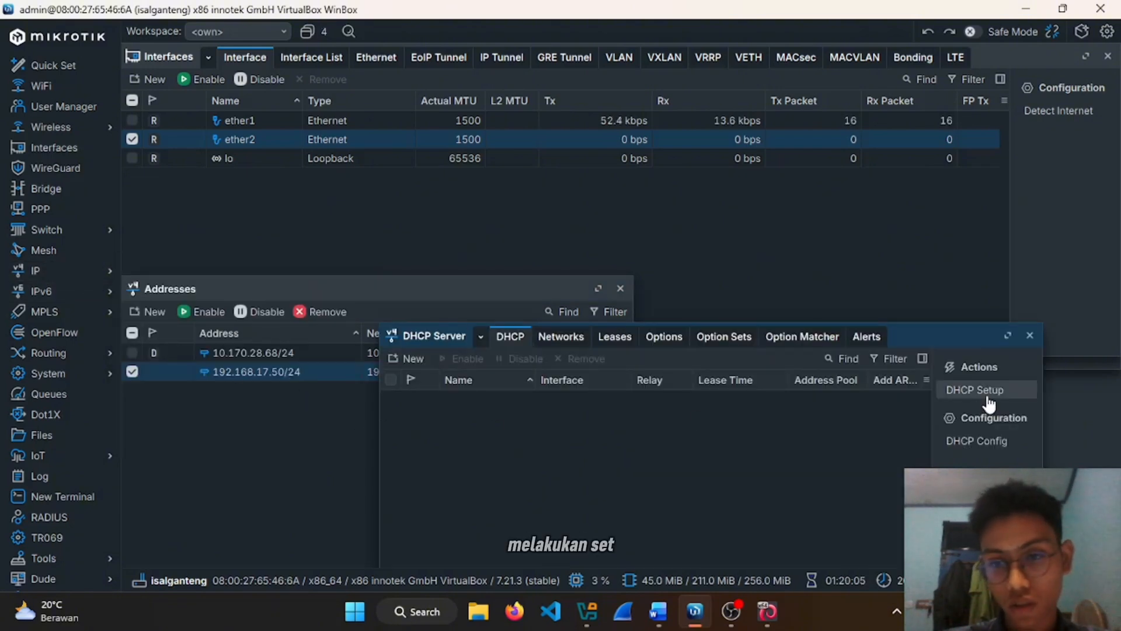
pyautogui.click(969, 396)
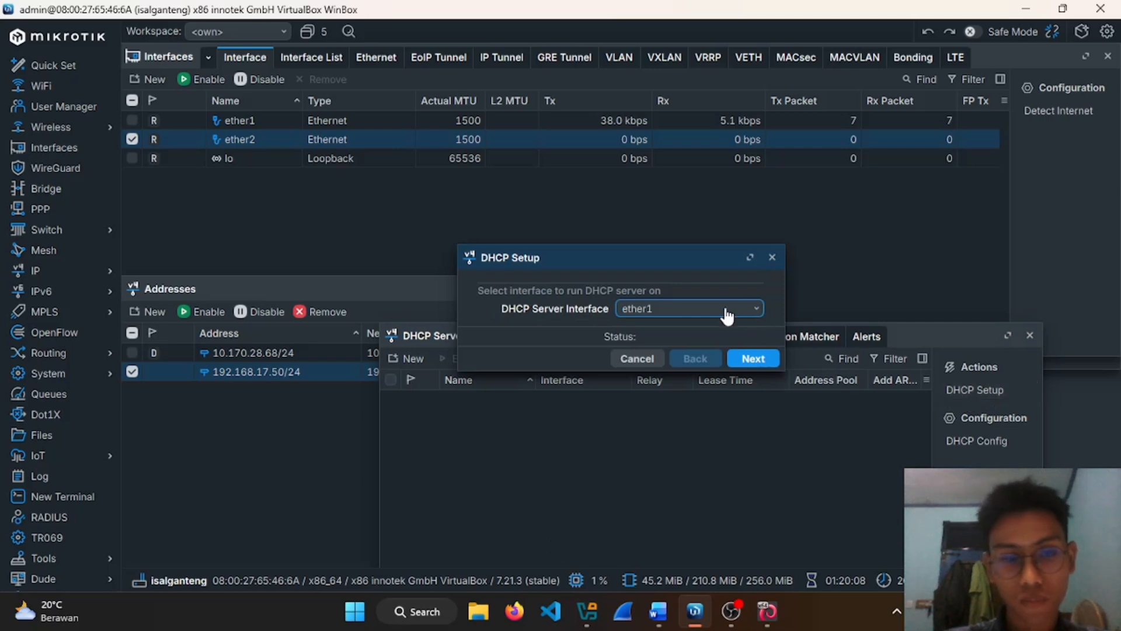
pyautogui.click(727, 315)
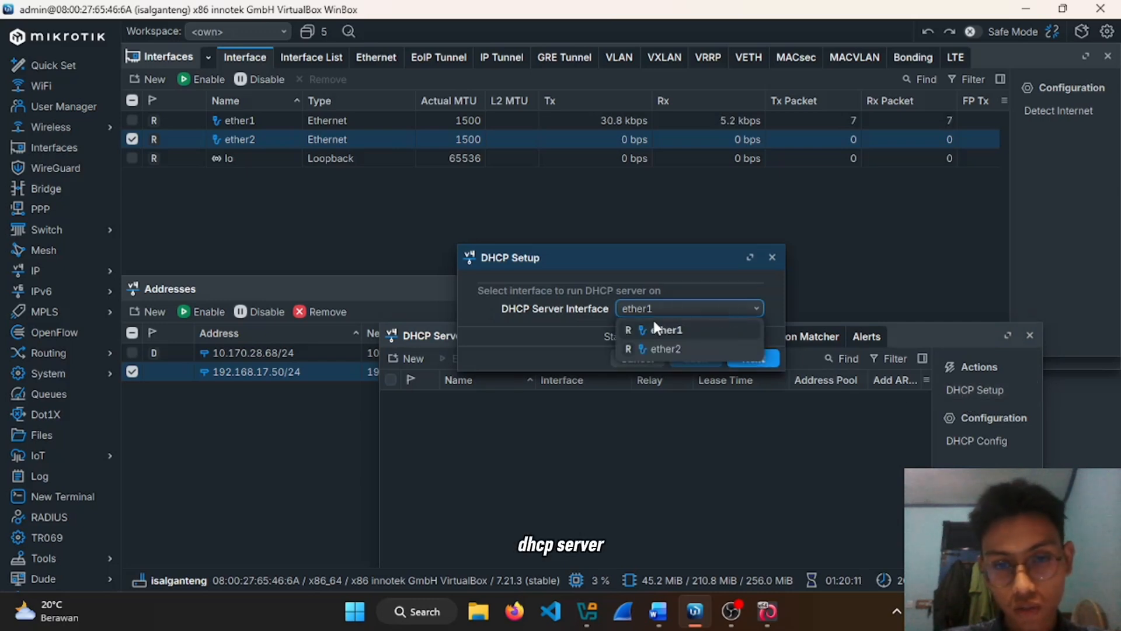
pyautogui.click(691, 349)
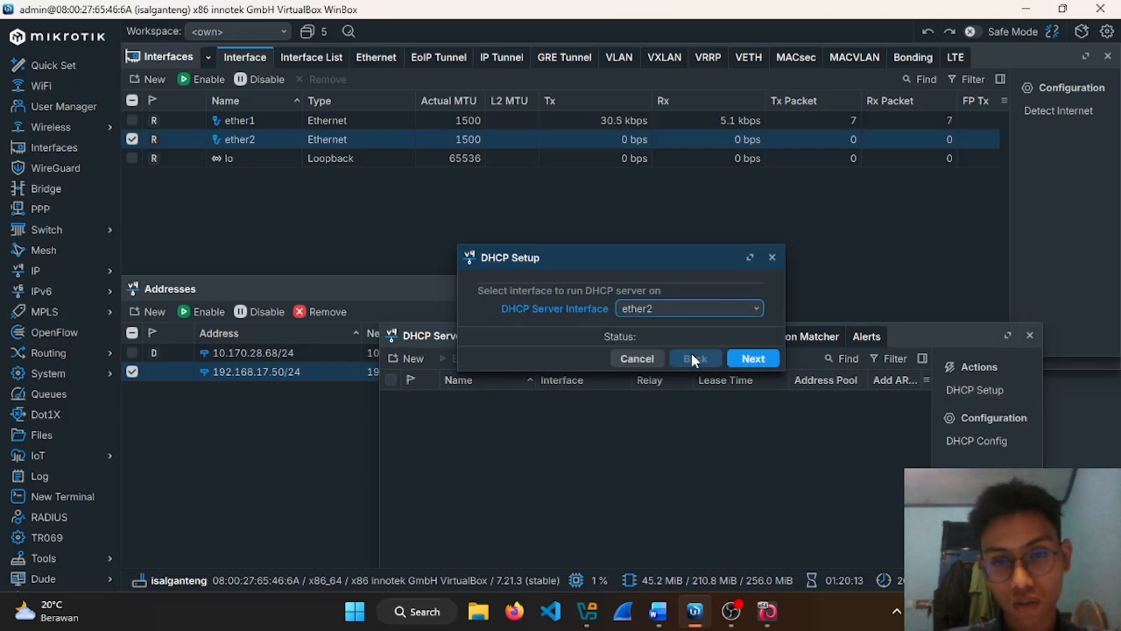
pyautogui.click(743, 359)
pyautogui.click(743, 359)
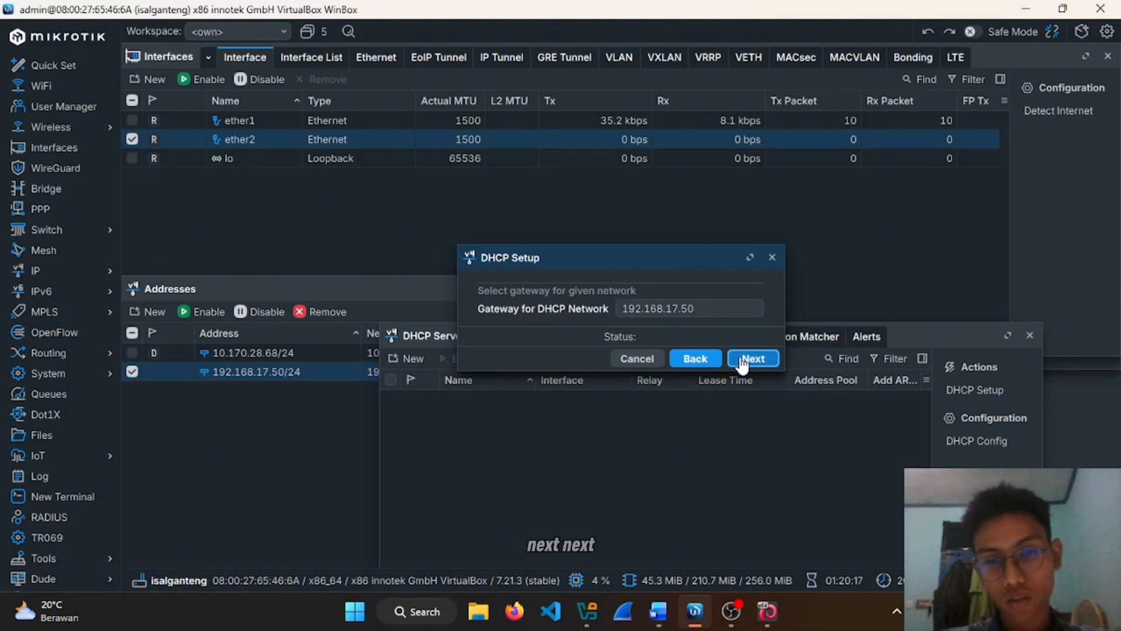
pyautogui.click(743, 359)
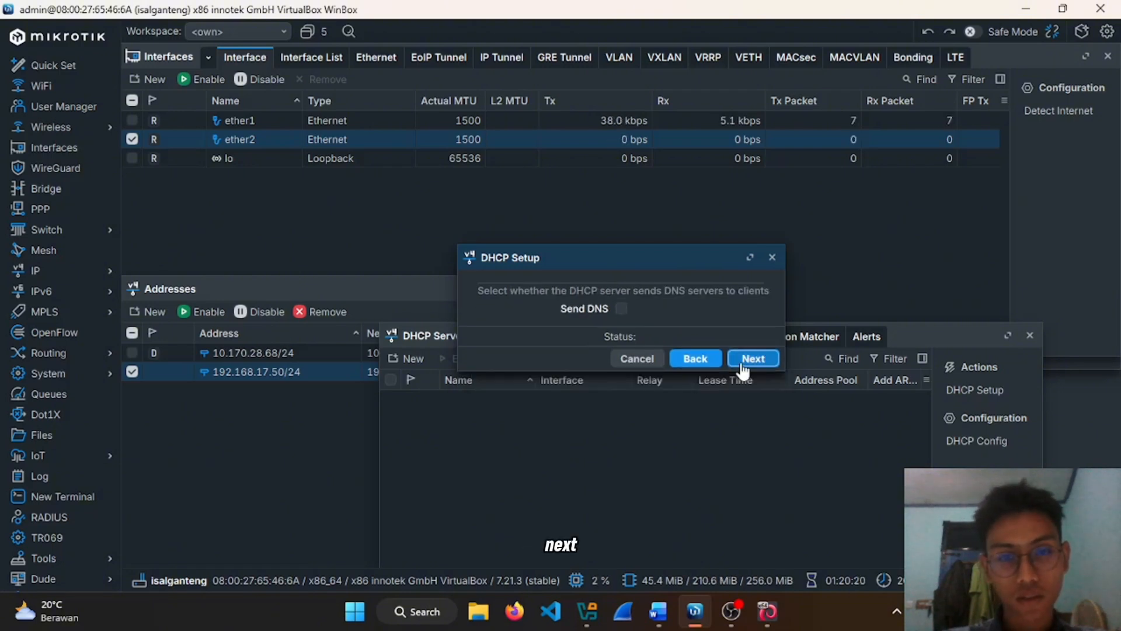
pyautogui.click(749, 362)
pyautogui.click(749, 362)
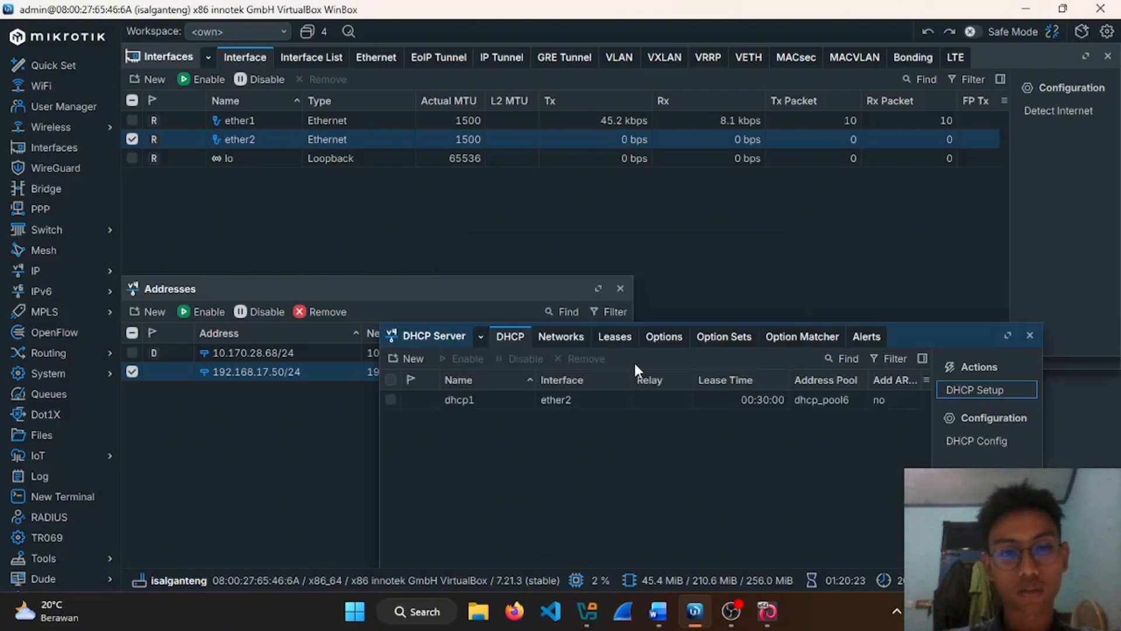
pyautogui.click(393, 400)
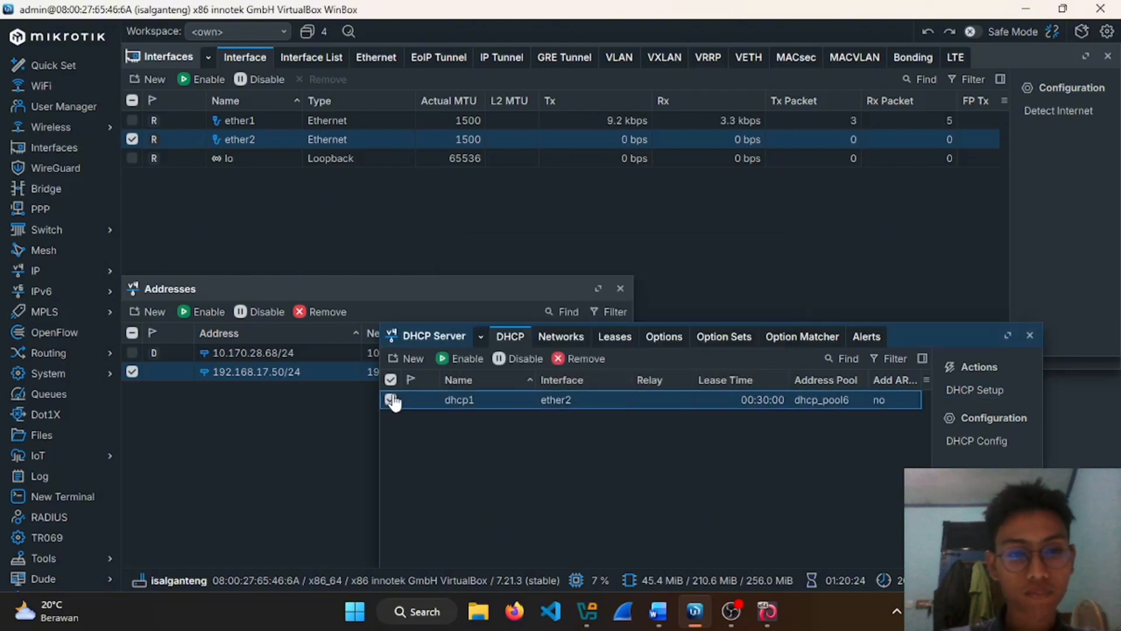
pyautogui.click(444, 363)
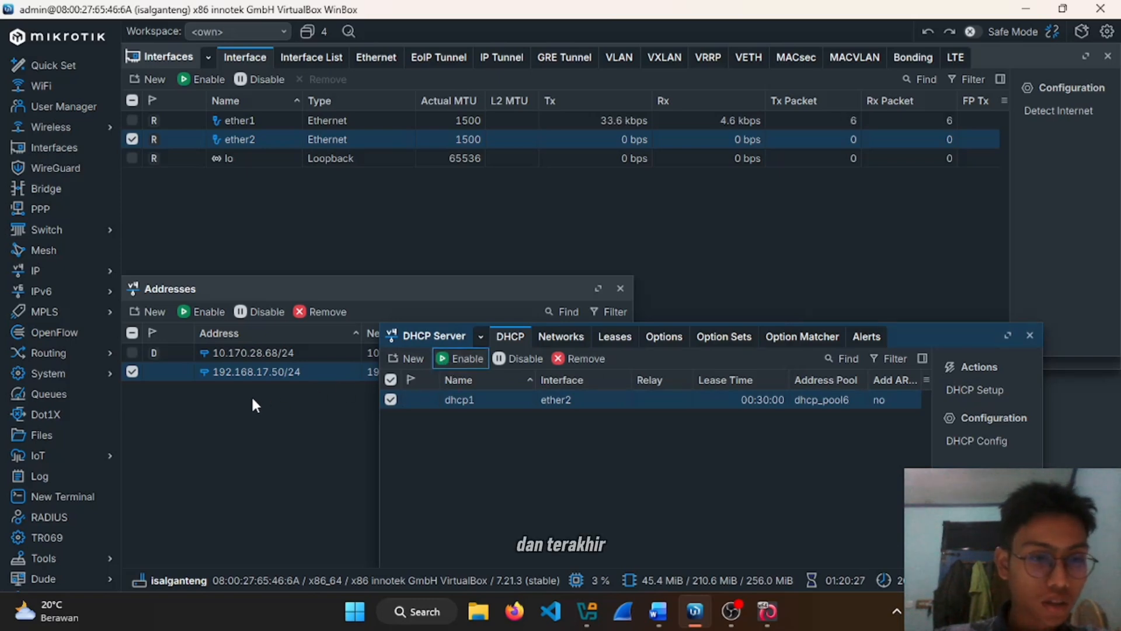
# Create a new firewall NAT rule in the srcnat chain with ether1 as its outgoing interface.
pyautogui.click(76, 279)
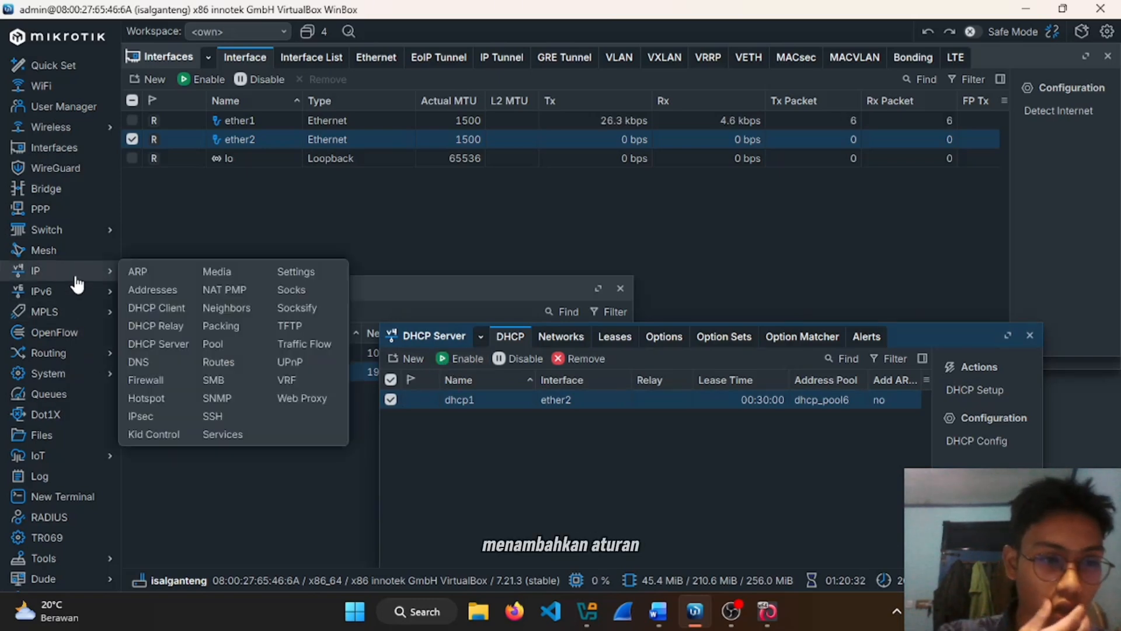
pyautogui.click(148, 380)
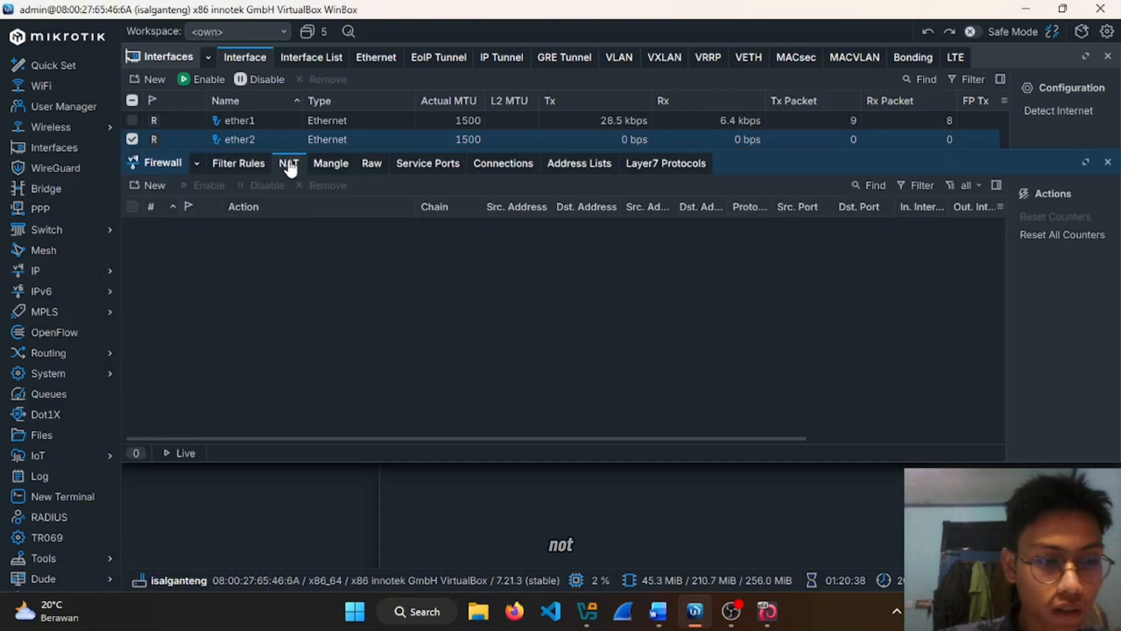
pyautogui.click(153, 185)
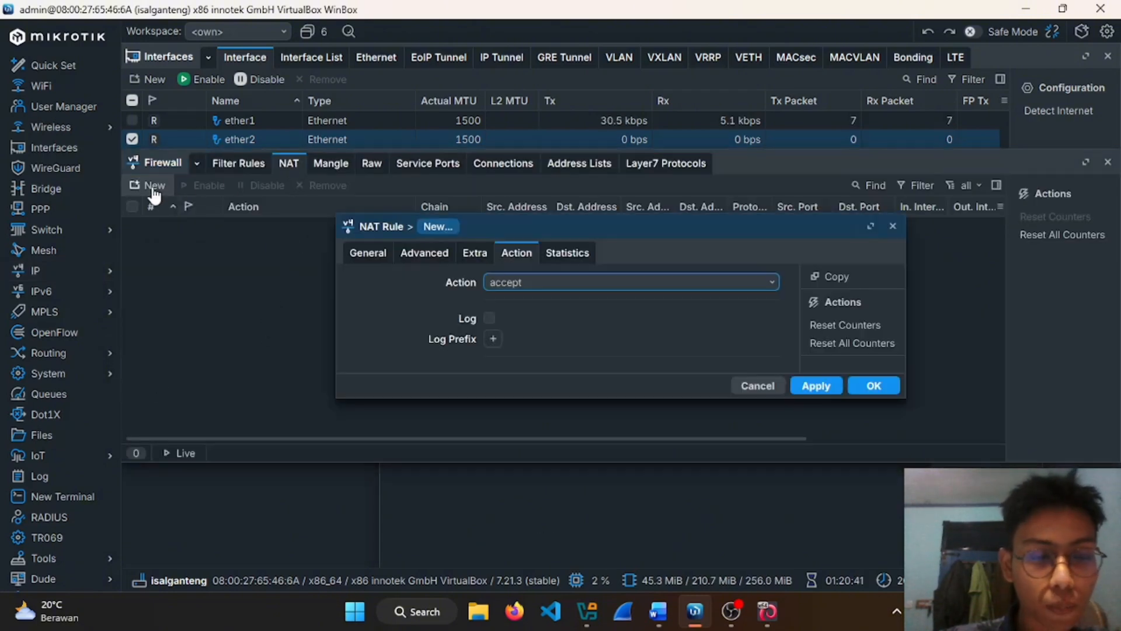
pyautogui.click(374, 255)
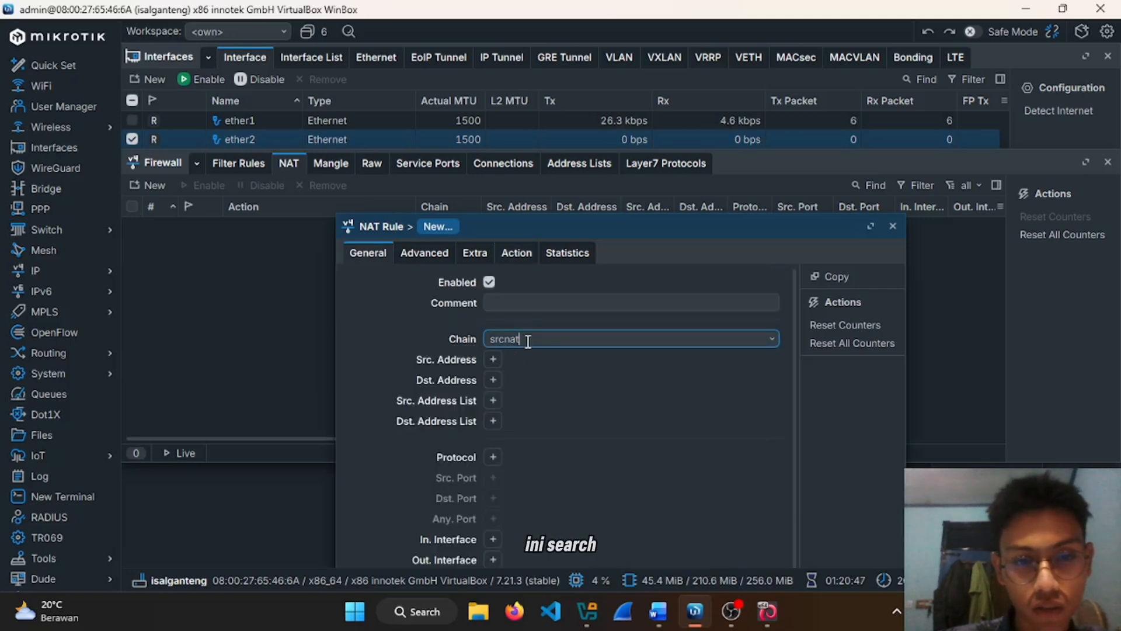
pyautogui.click(493, 400)
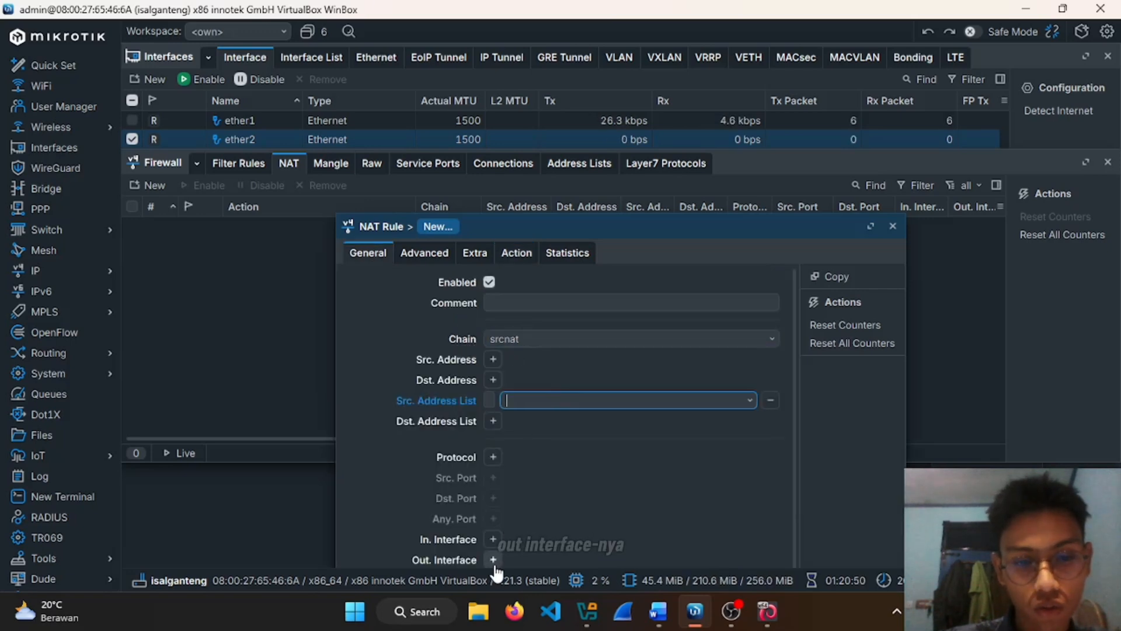
pyautogui.click(493, 559)
pyautogui.scroll(-1, 569, 506)
pyautogui.click(565, 524)
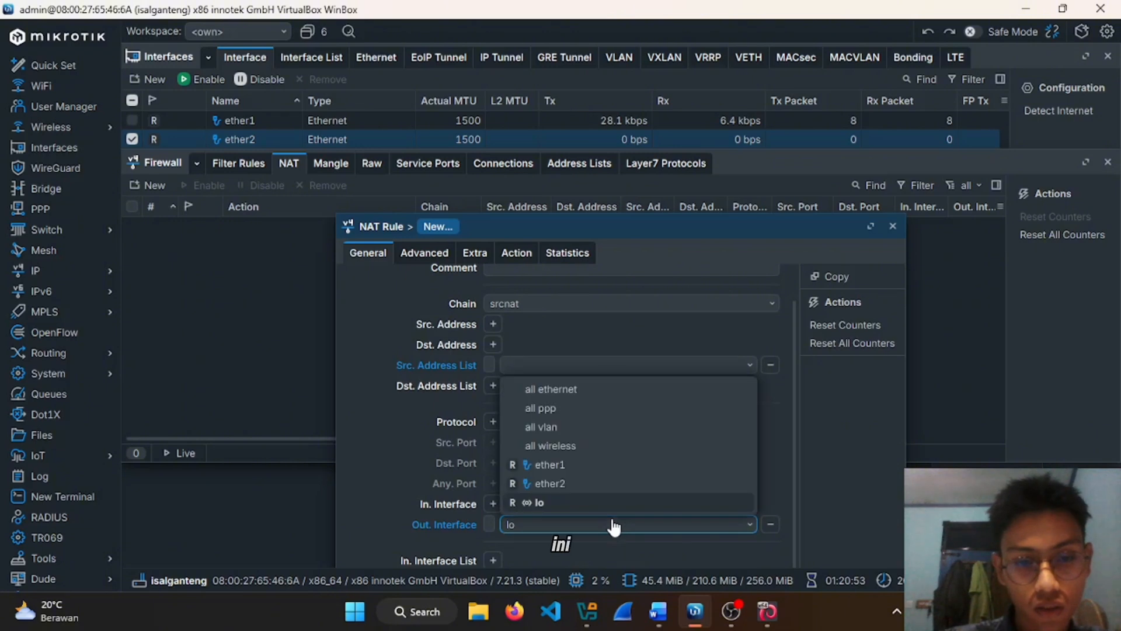
pyautogui.click(562, 465)
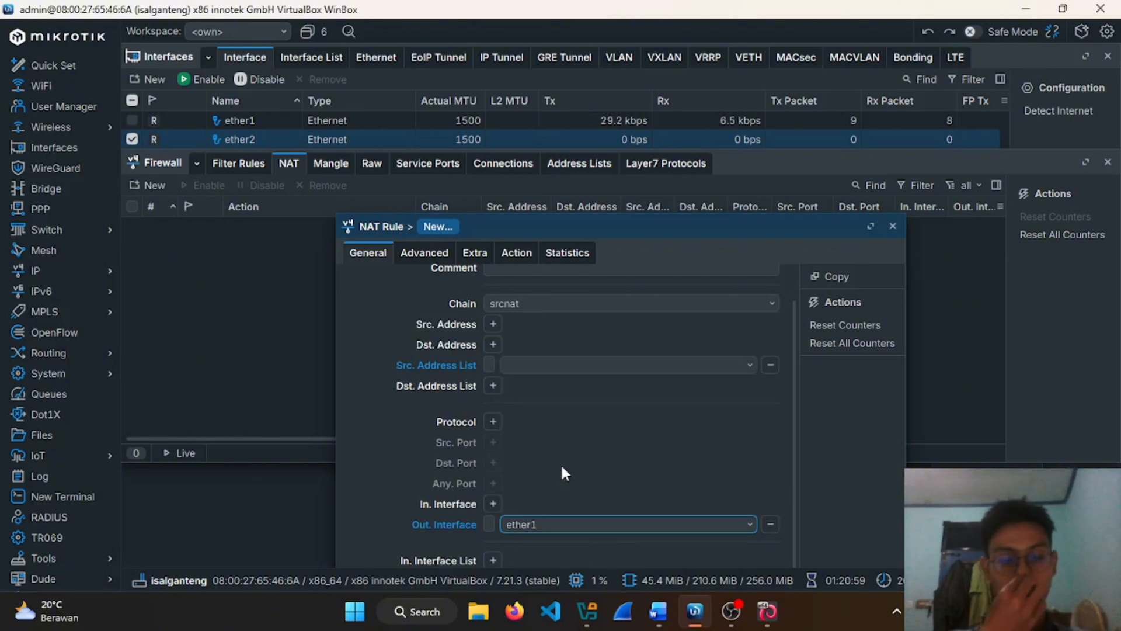
# Set the new NAT rule's action to masquerade, save it, and enable it in the NAT list.
pyautogui.click(520, 257)
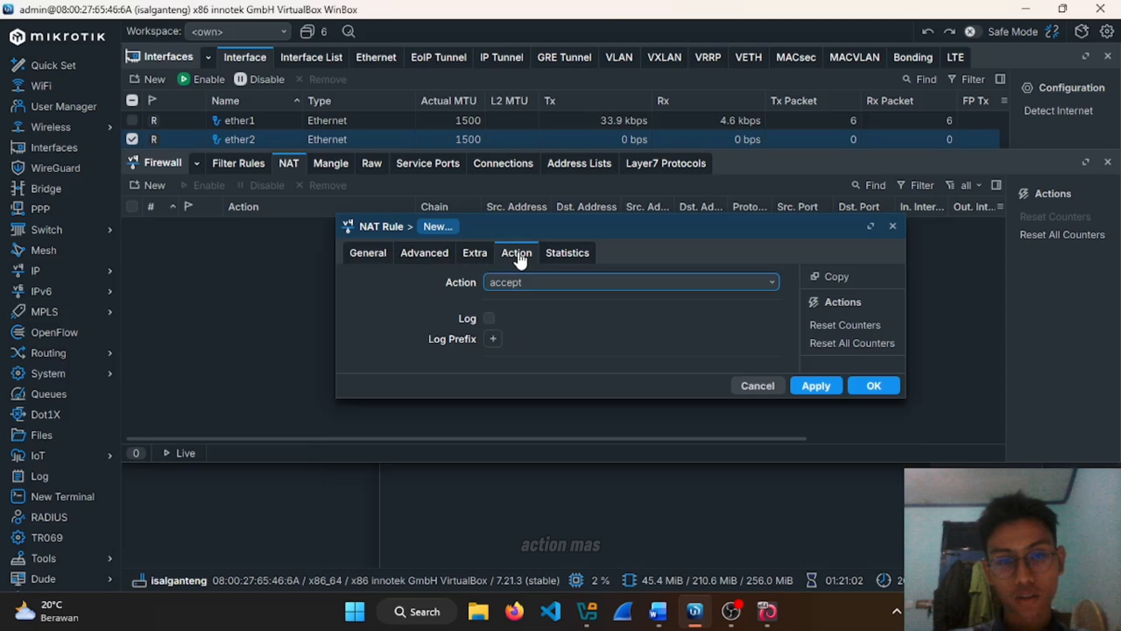
pyautogui.click(555, 285)
pyautogui.click(544, 435)
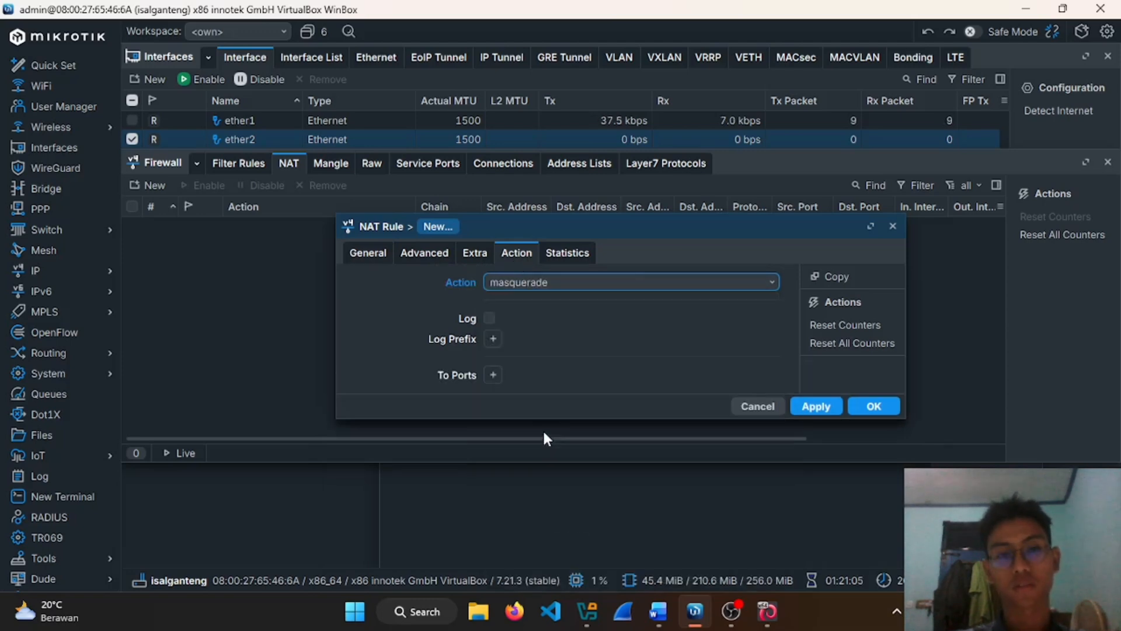
pyautogui.click(818, 405)
pyautogui.click(865, 409)
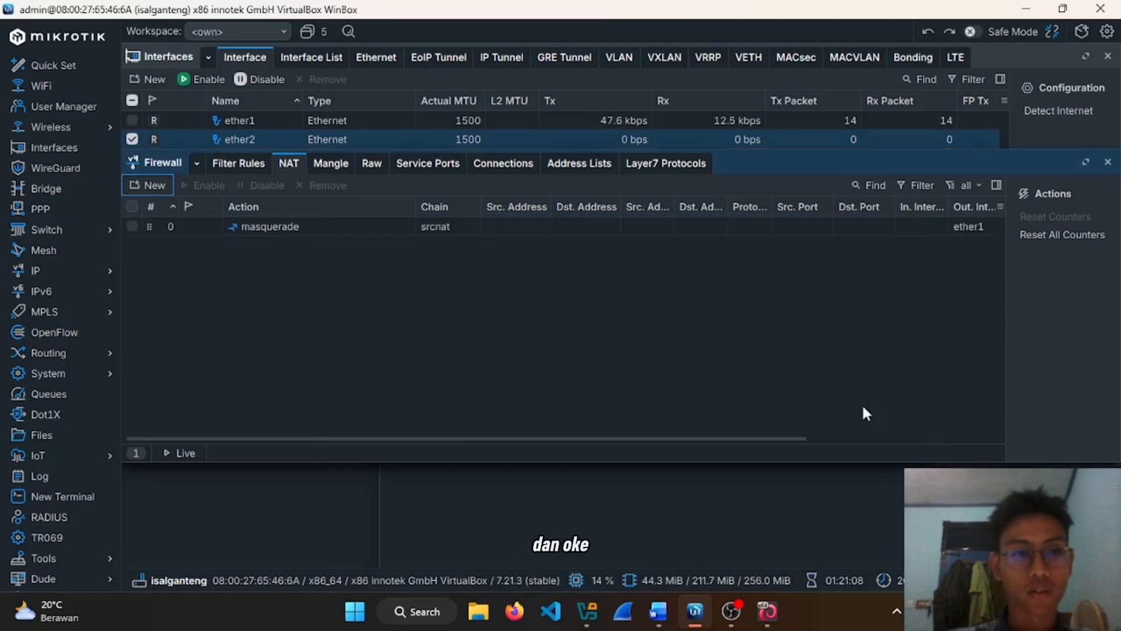
pyautogui.click(131, 228)
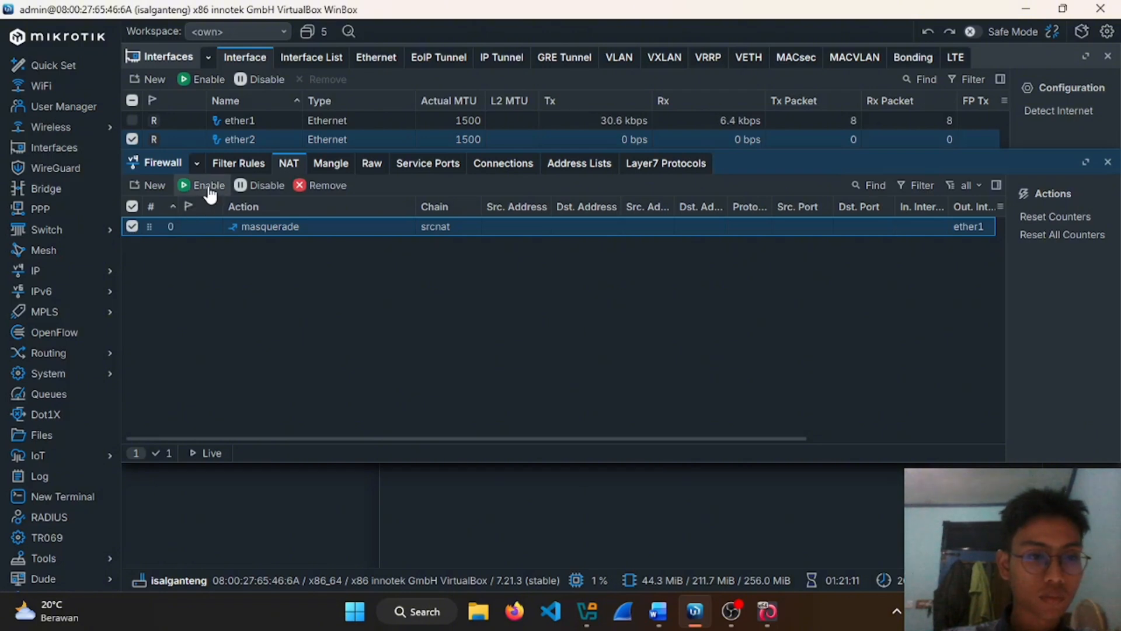
# Switch to the KALI2025 virtual machine, run "ip a" in the terminal, and examine the IPv4 address assigned to eth0.
pyautogui.moveTo(767, 611)
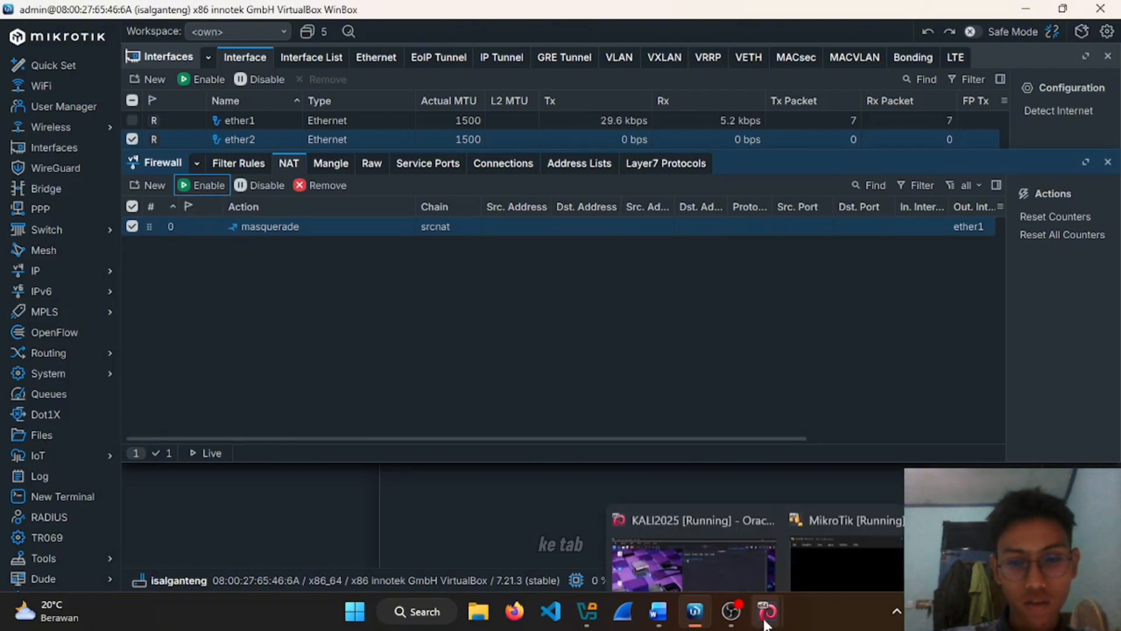
pyautogui.click(696, 491)
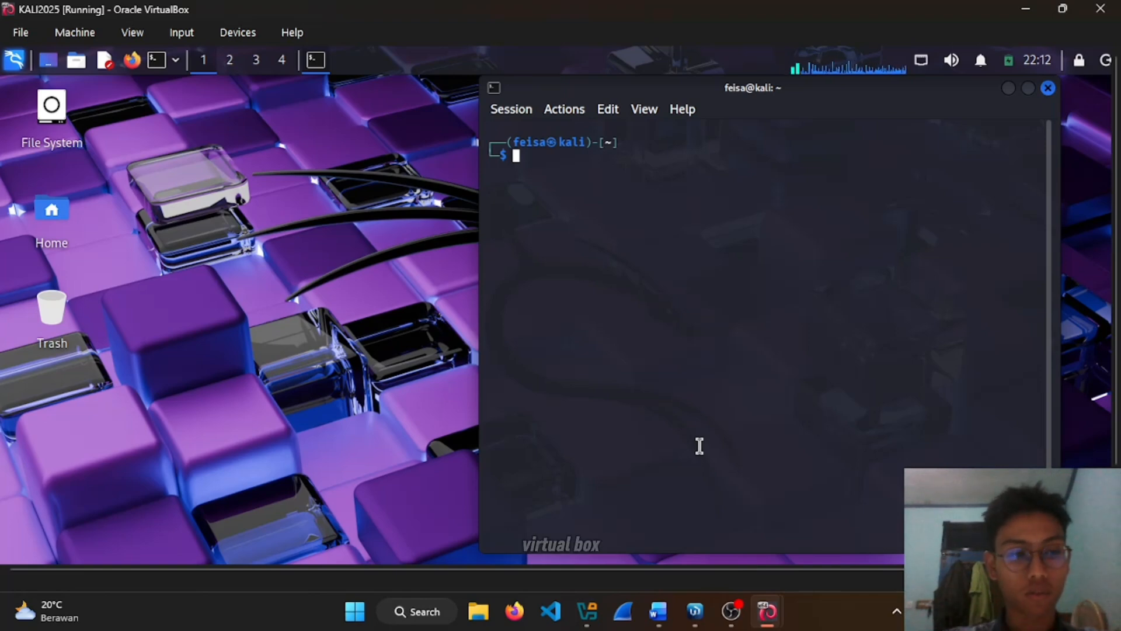
pyautogui.write('ip ')
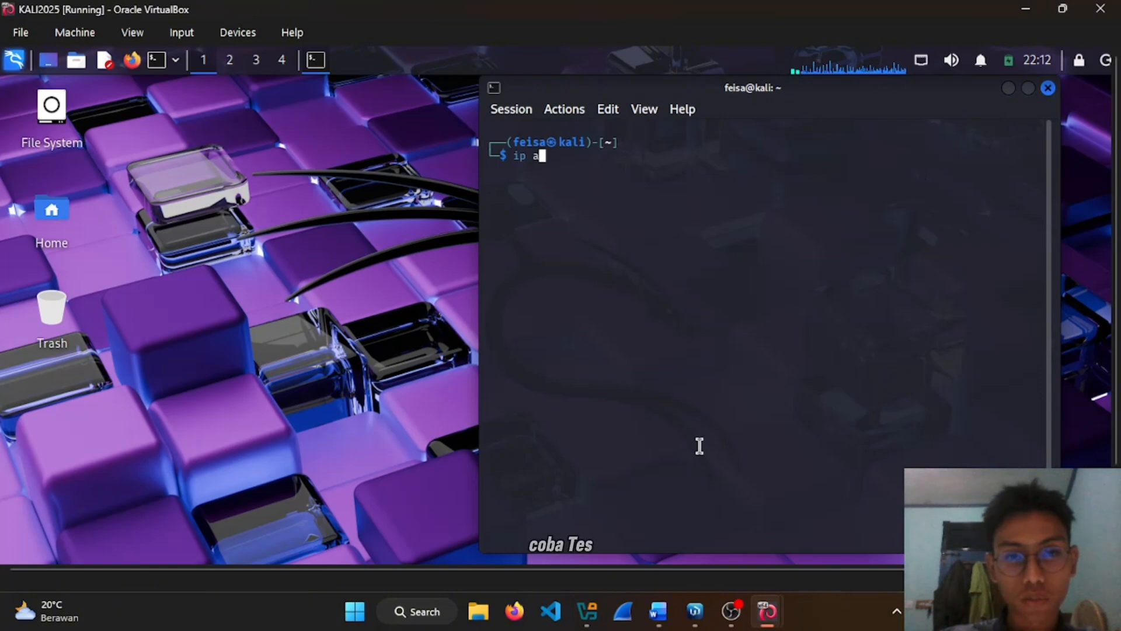
pyautogui.write('a')
pyautogui.press('Return')
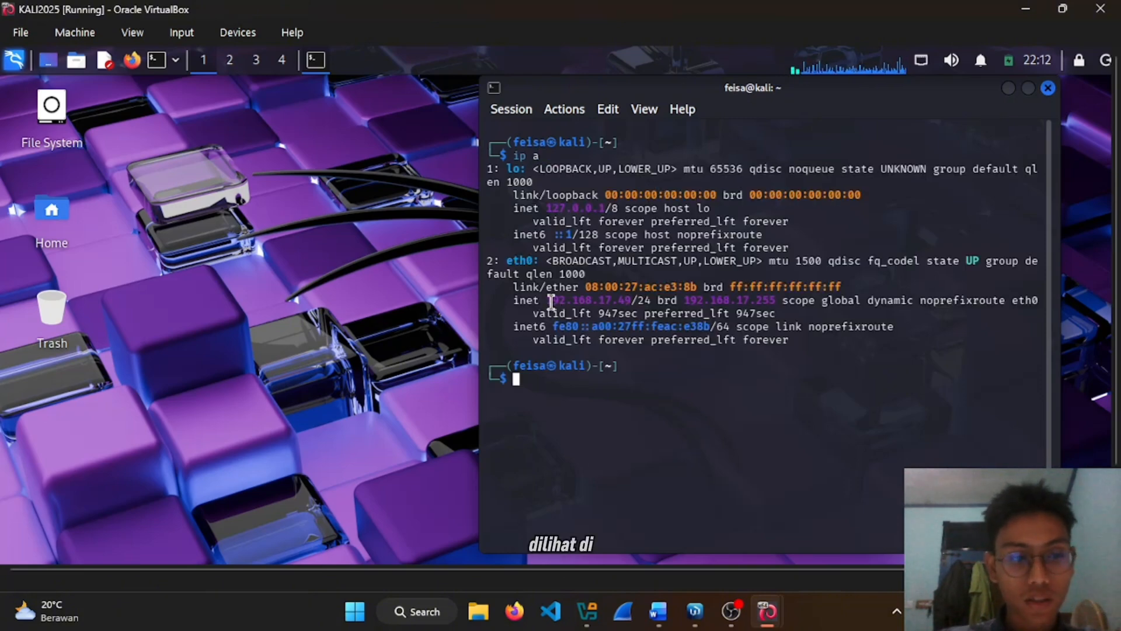
pyautogui.moveTo(552, 302); pyautogui.dragTo(609, 304)
pyautogui.moveTo(506, 261); pyautogui.dragTo(531, 260)
pyautogui.moveTo(549, 301); pyautogui.dragTo(627, 302)
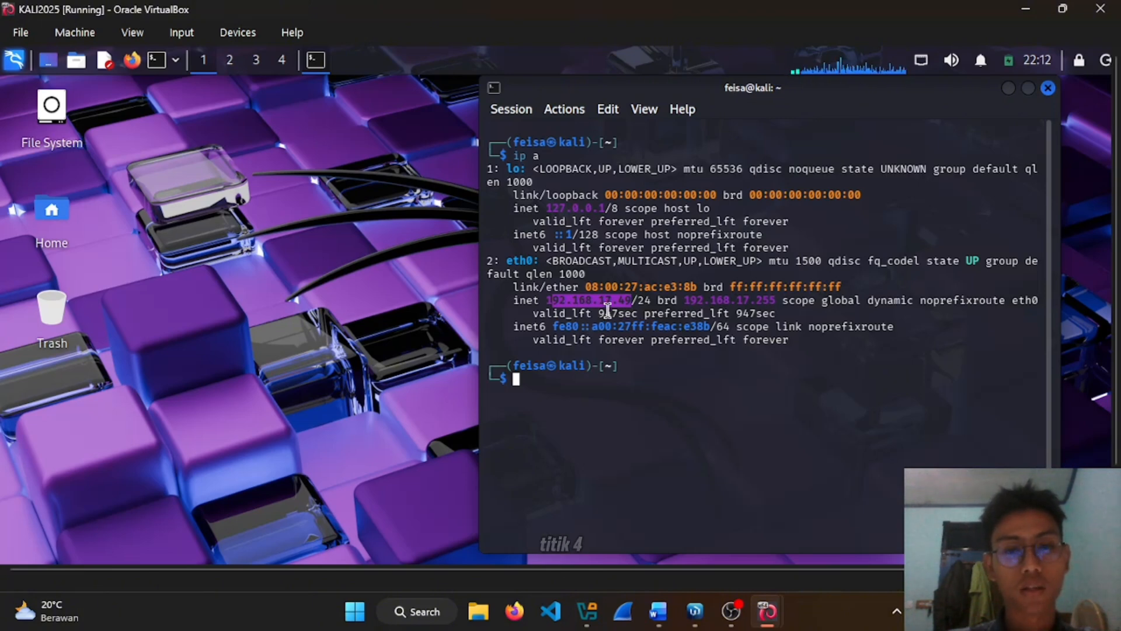
pyautogui.click(638, 307)
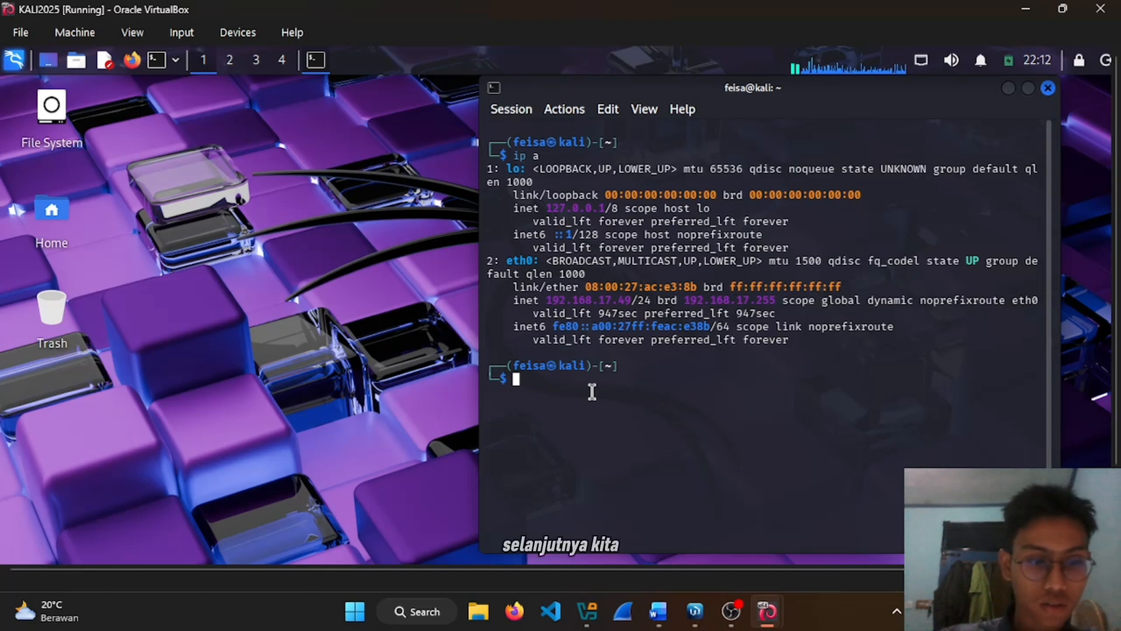
# Test the Kali client's internet connection by pinging google.com, and stop the ping after several replies.
pyautogui.write('ping')
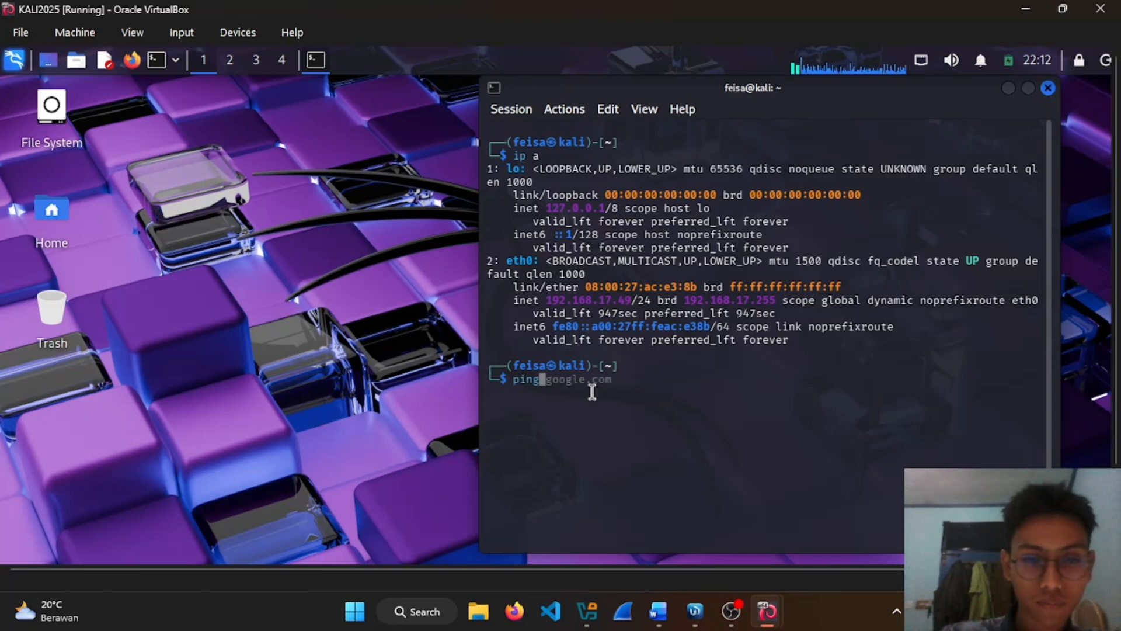
pyautogui.press('Right')
pyautogui.press('Return')
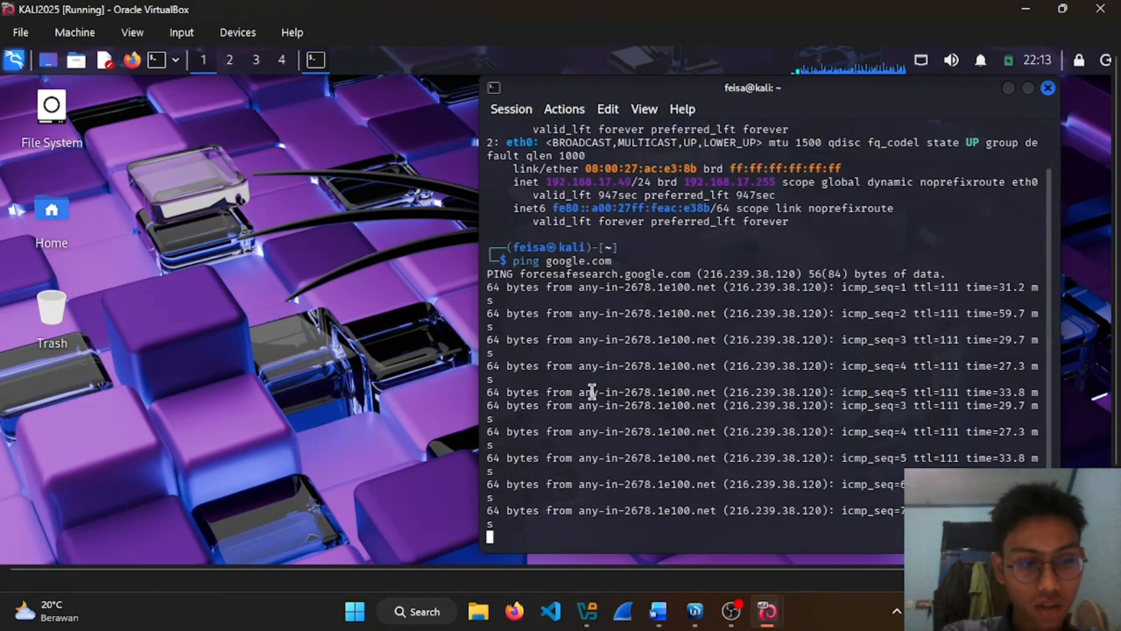
pyautogui.hotkey('ctrl', 'c')
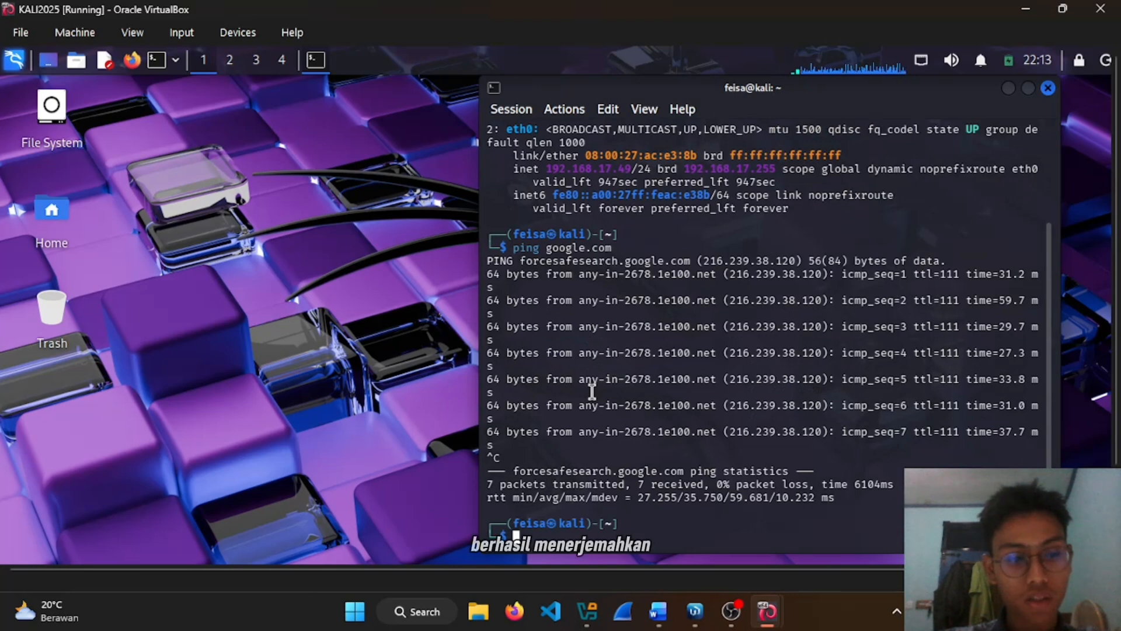